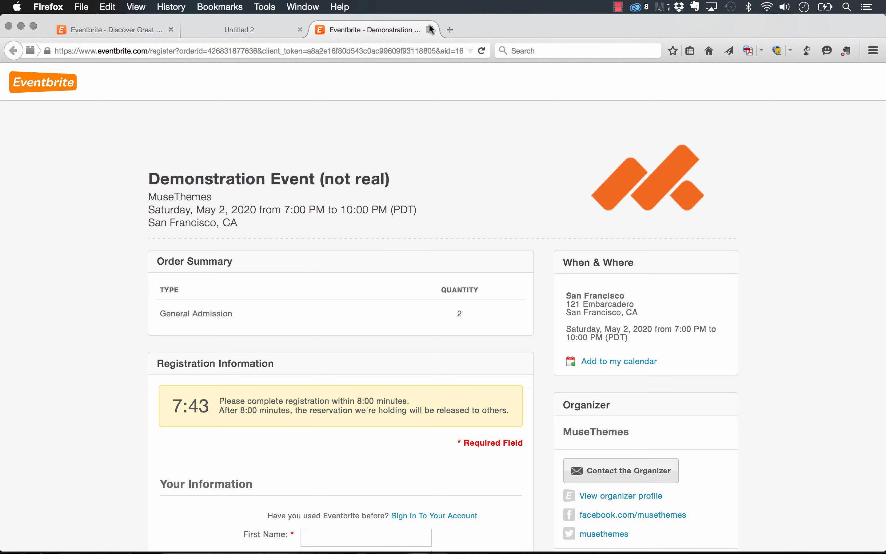
Close the registration page and ticket lightbox, then review the ticket order form and show listings on the Example Two page
click(431, 29)
click(606, 199)
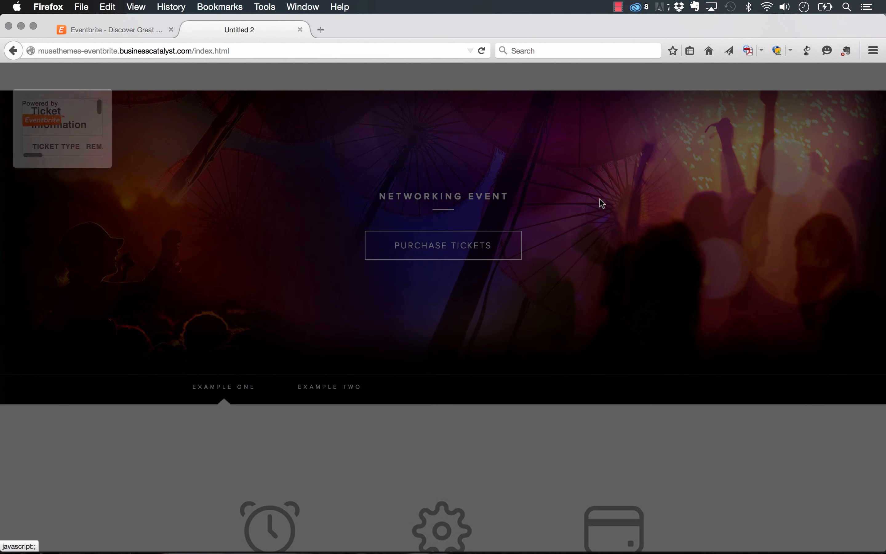
click(333, 389)
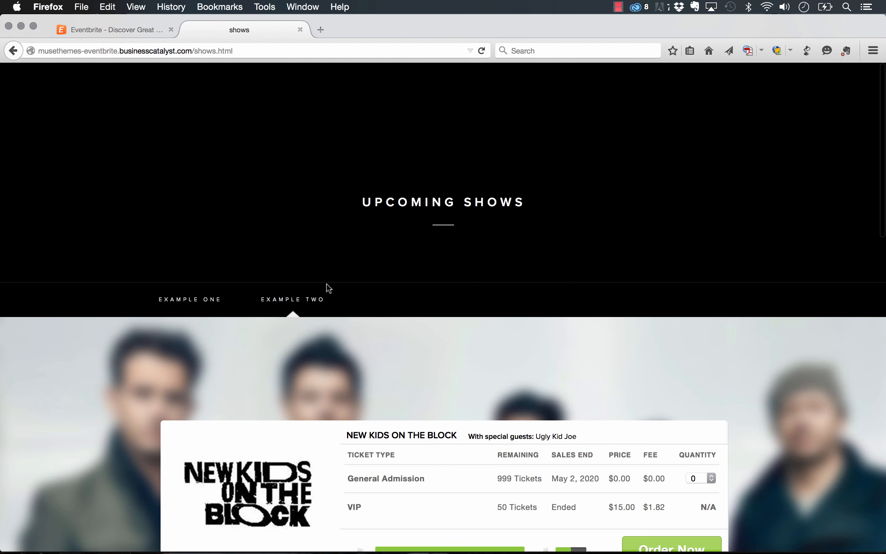
scroll(709, 141, down, 3)
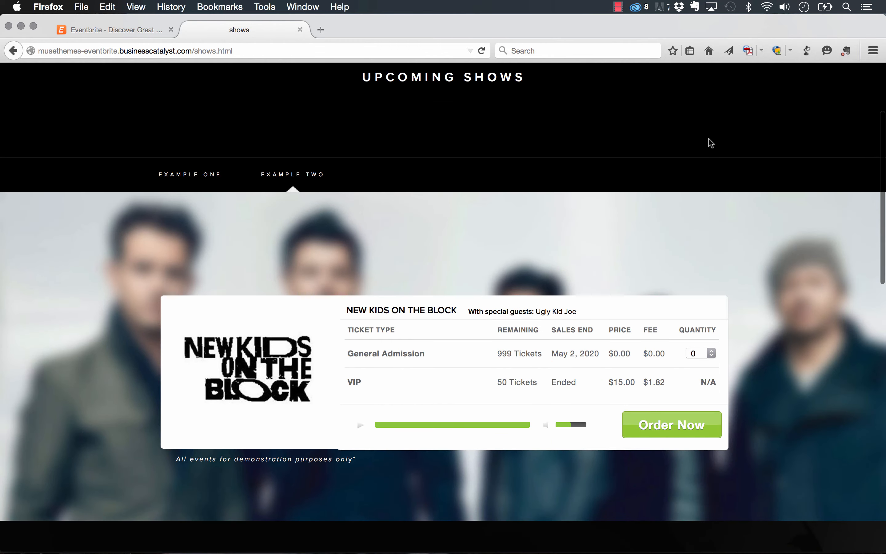
scroll(708, 139, down, 2)
scroll(708, 139, down, 12)
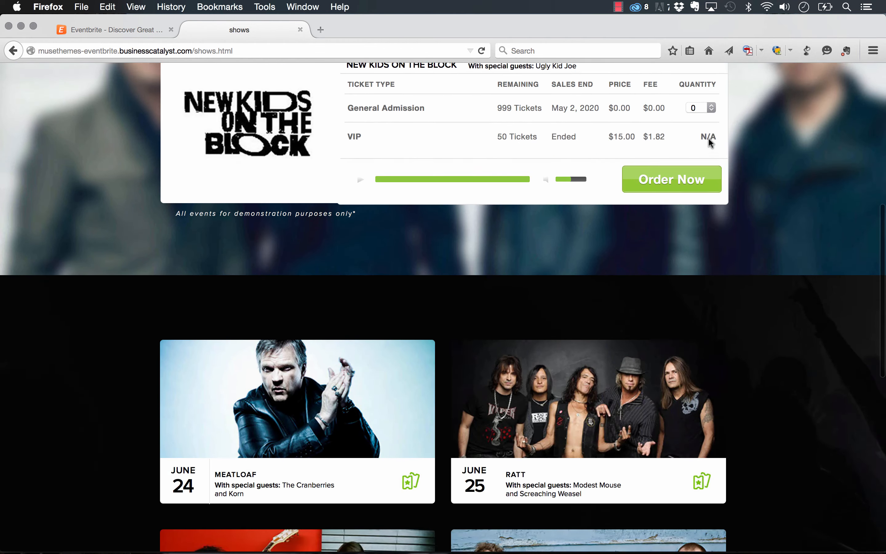
scroll(709, 138, up, 12)
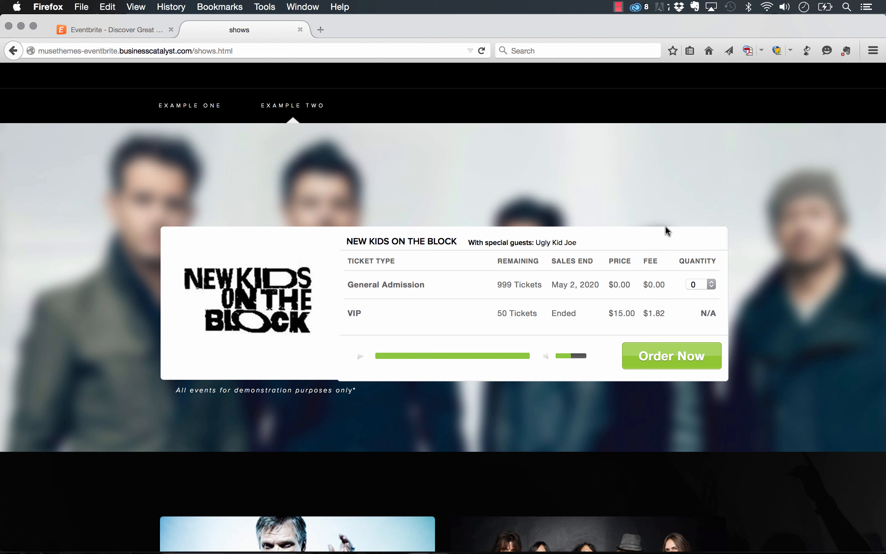
scroll(655, 222, up, 5)
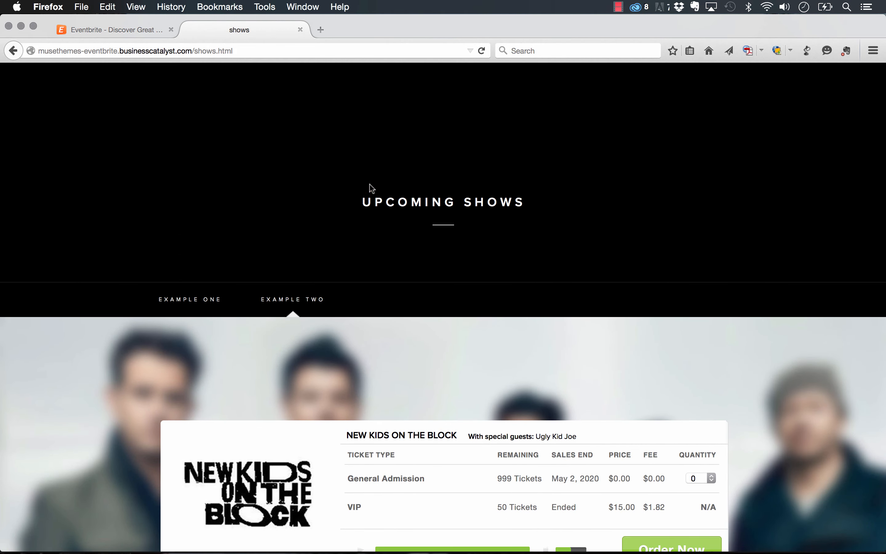
Switch to Adobe Muse and place the Eventbrite Ticketing widget from the MT - Toolbox library folder near the top of the Home page
click(390, 550)
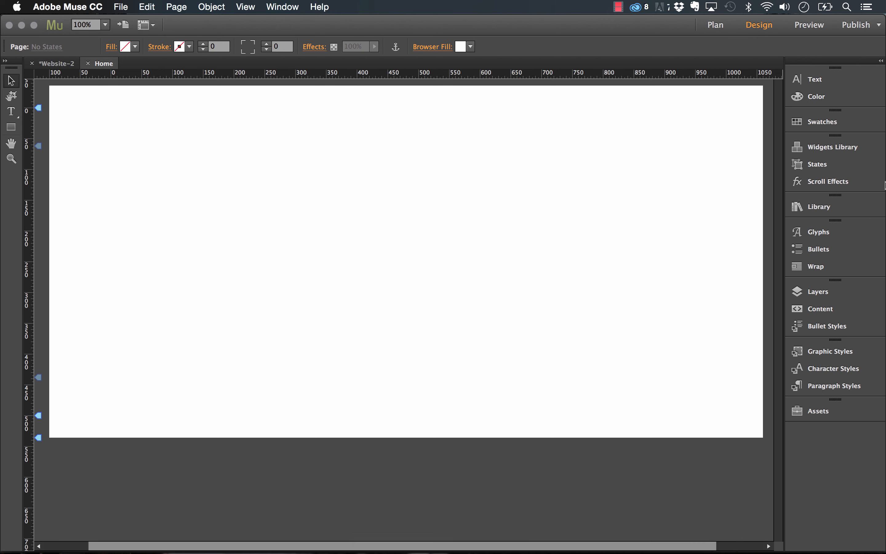
click(854, 208)
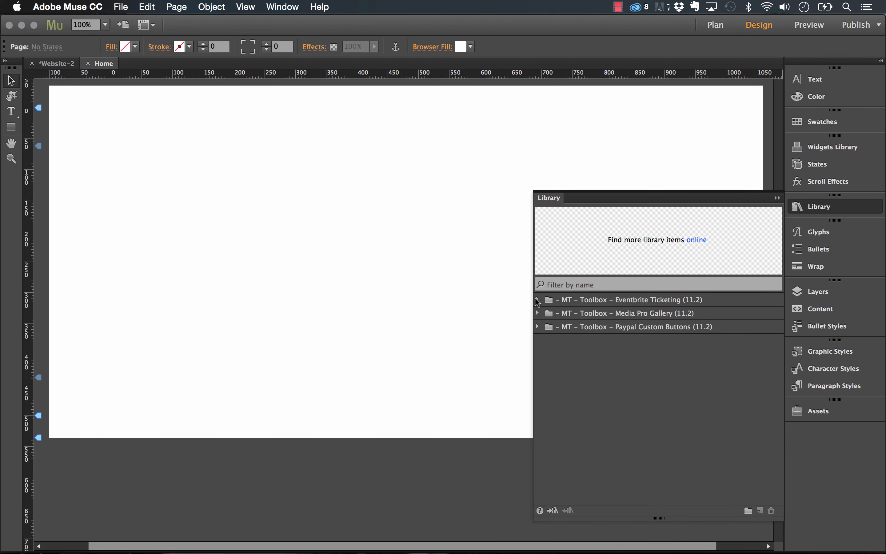
click(539, 301)
click(580, 314)
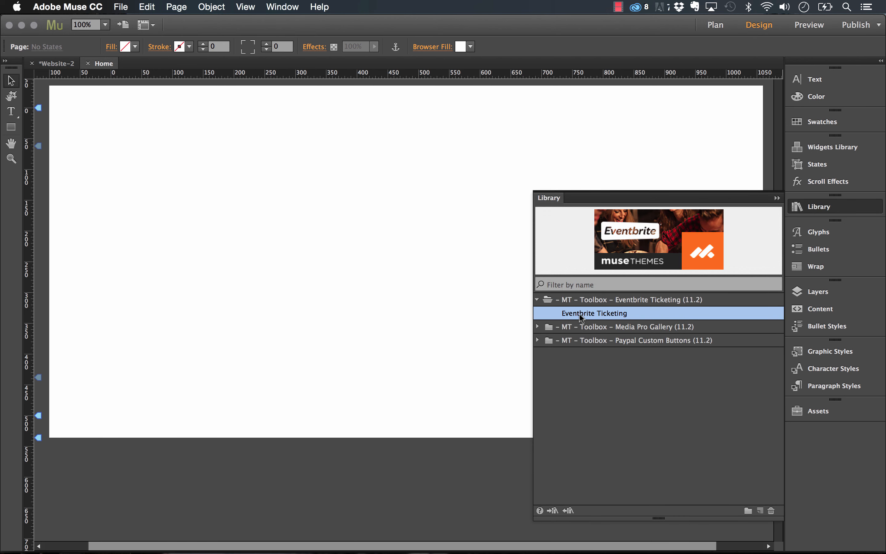
drag(569, 315, 160, 168)
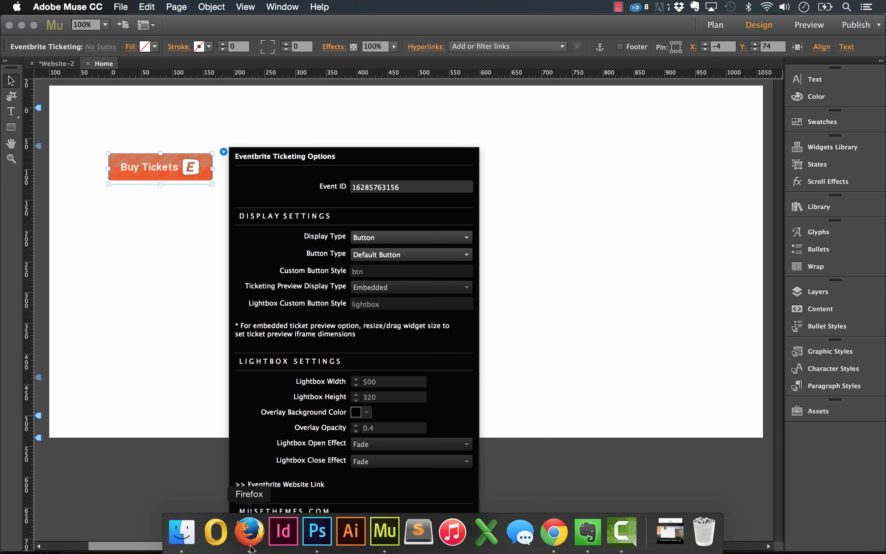
Switch to Firefox and start creating a new event on the Eventbrite site
click(251, 550)
click(134, 33)
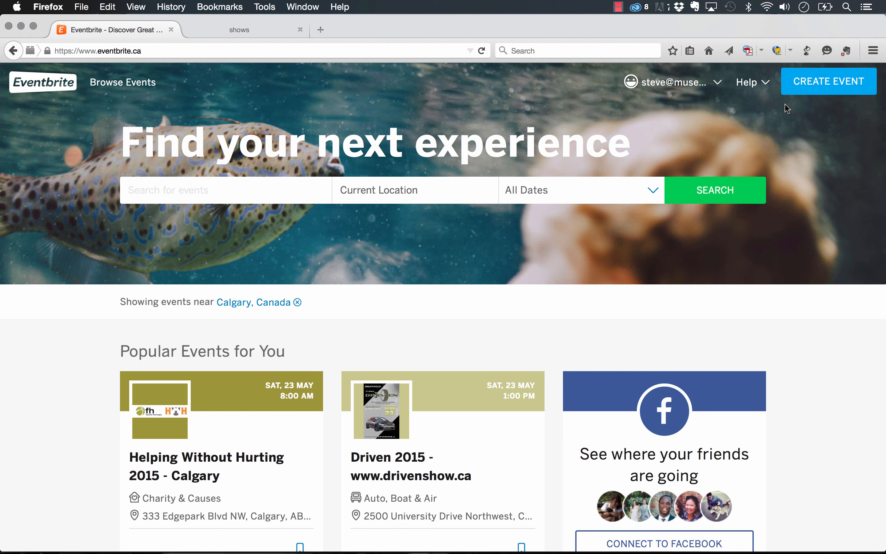
click(824, 87)
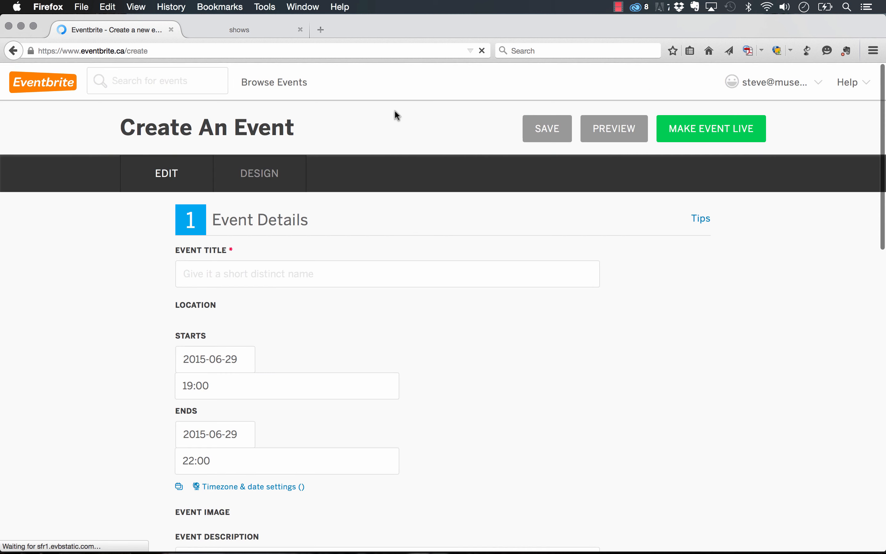
Title the event "Demo Event" and set its location to San Francisco, CA, United States
scroll(330, 154, down, 3)
click(273, 221)
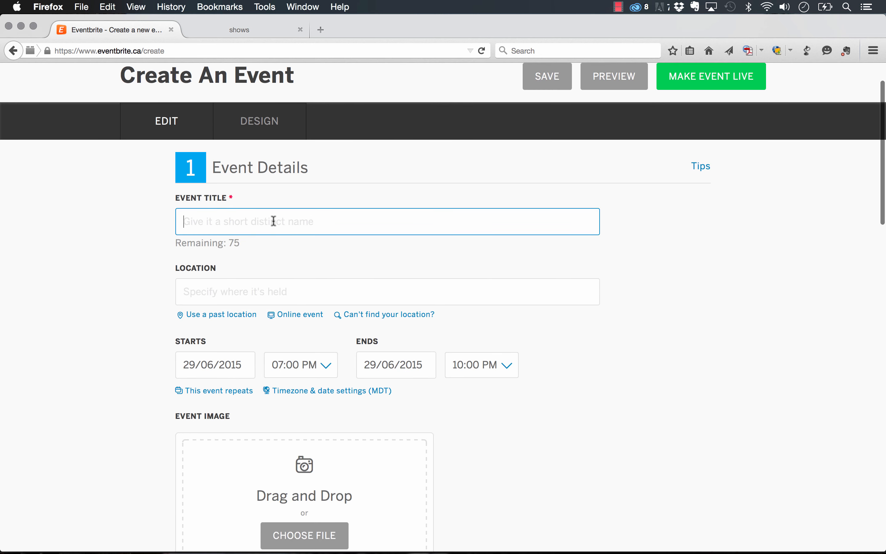
text(Demo TE)
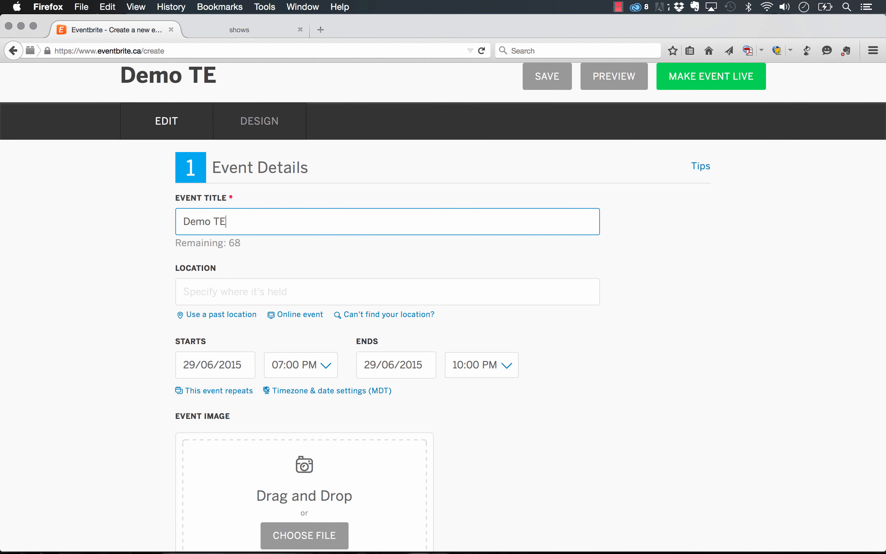
key(BackSpace)
key(BackSpace)
text(Event)
key(Tab)
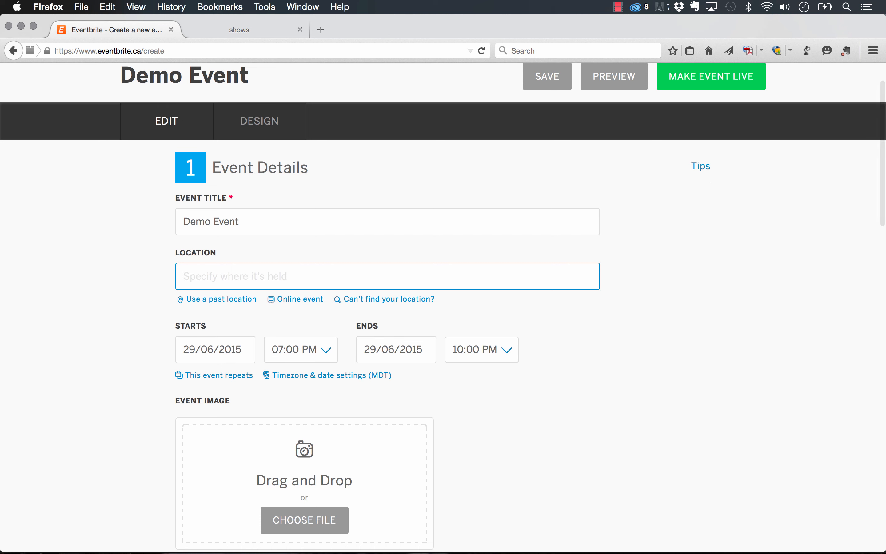
text(san frran)
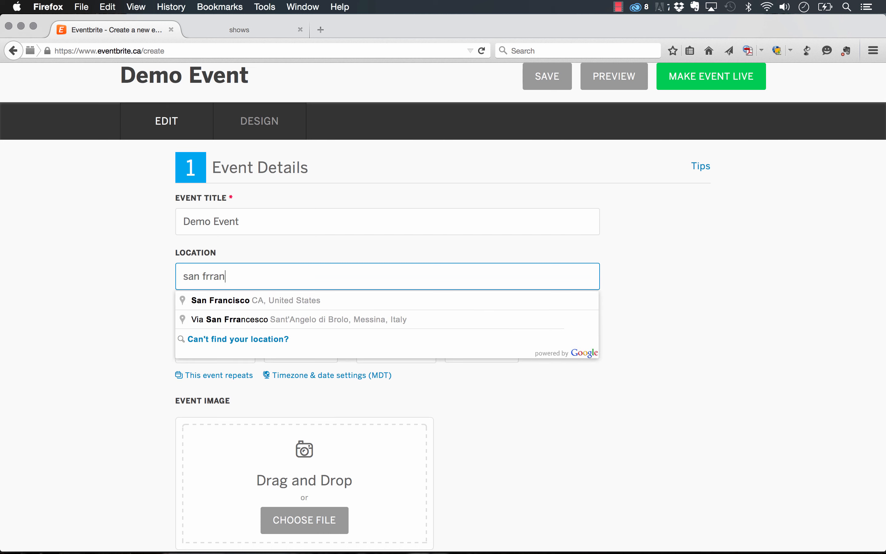
click(240, 298)
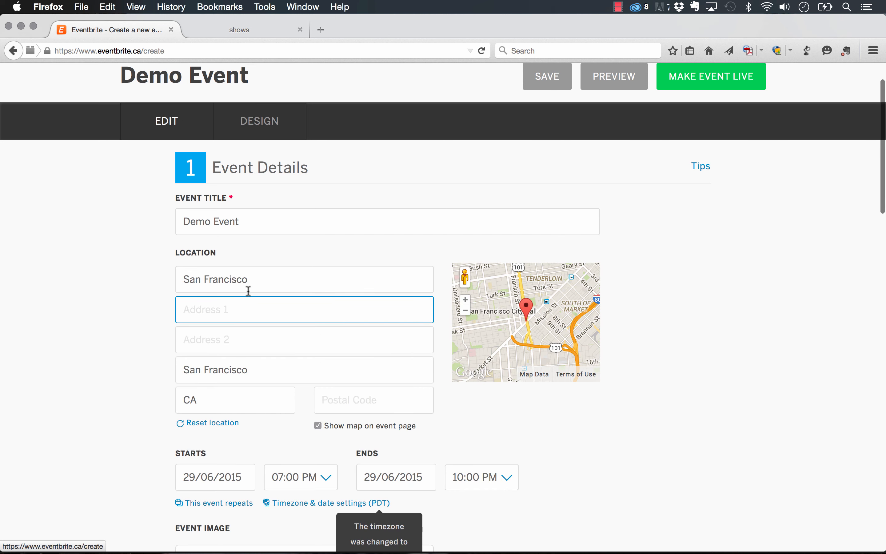
Enter "Demo event for MuseThemes" as the event description
scroll(248, 291, down, 3)
scroll(248, 292, down, 2)
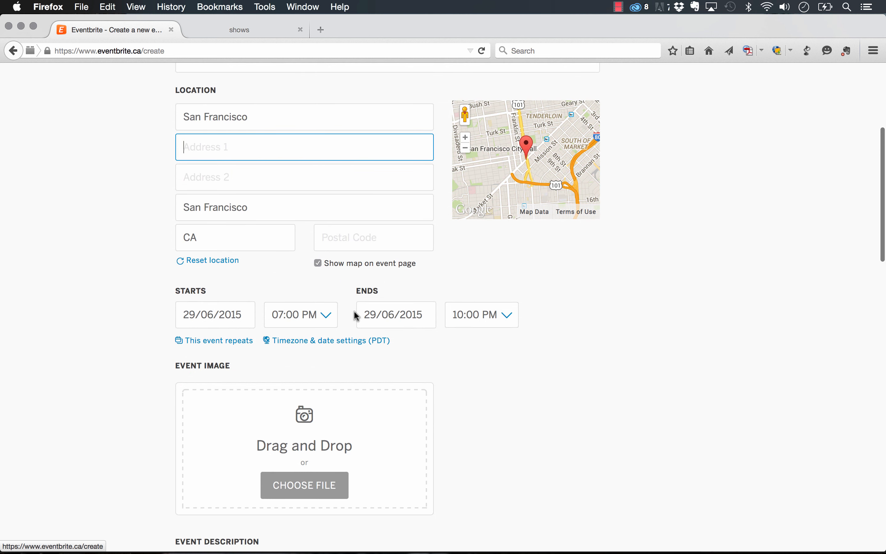
scroll(355, 311, down, 1)
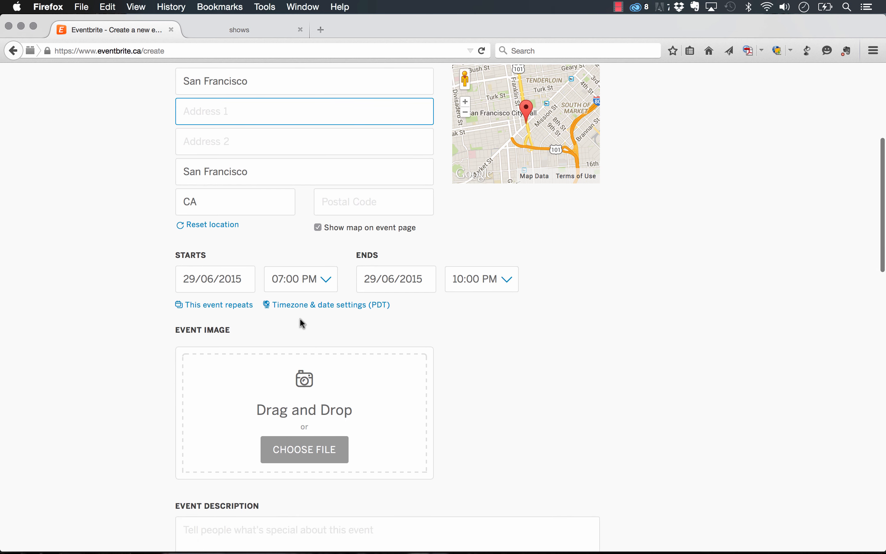
scroll(300, 319, down, 2)
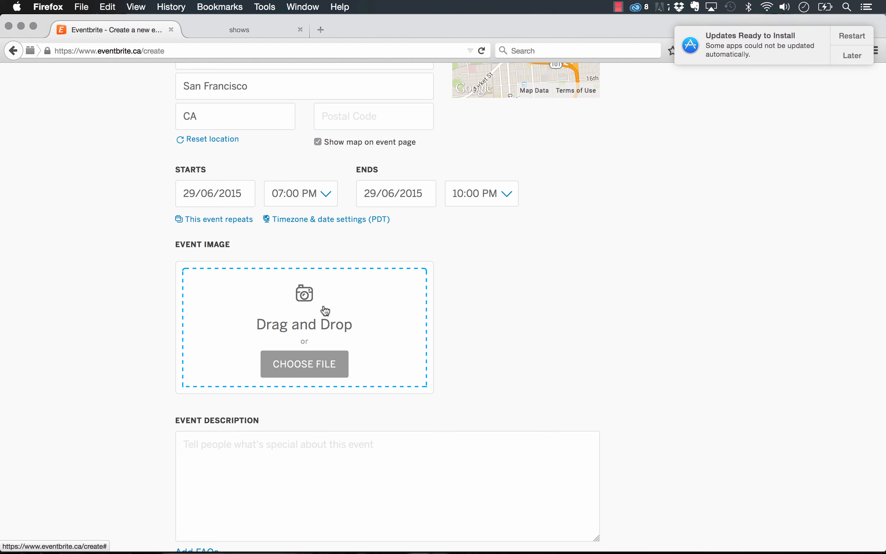
scroll(507, 322, down, 3)
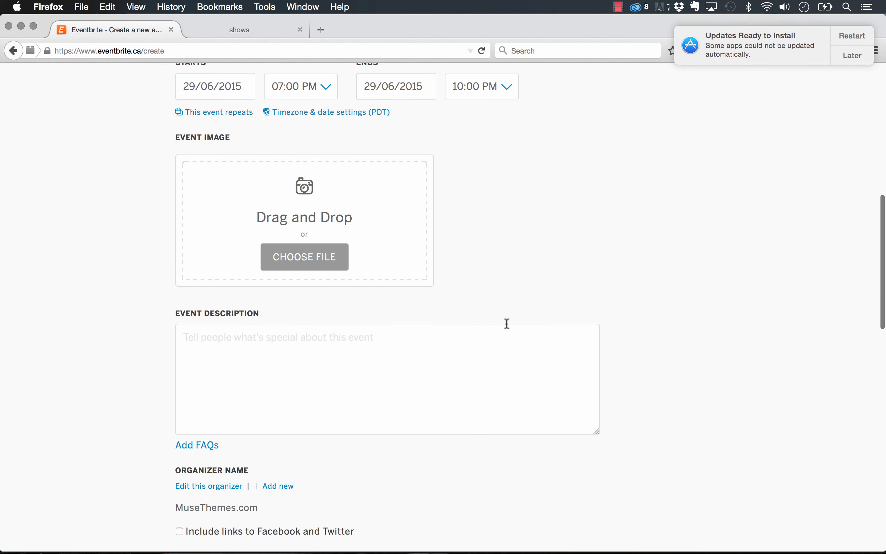
scroll(542, 194, up, 2)
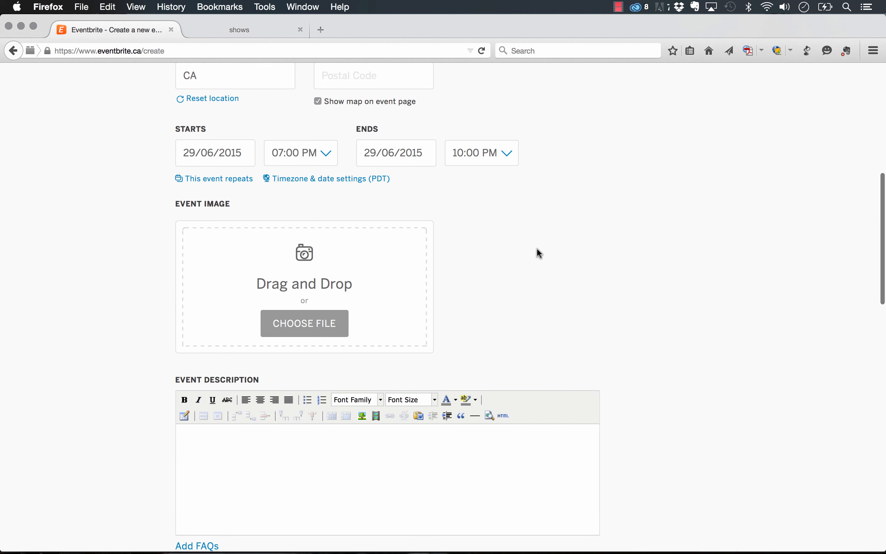
scroll(536, 253, down, 3)
click(341, 319)
text(D)
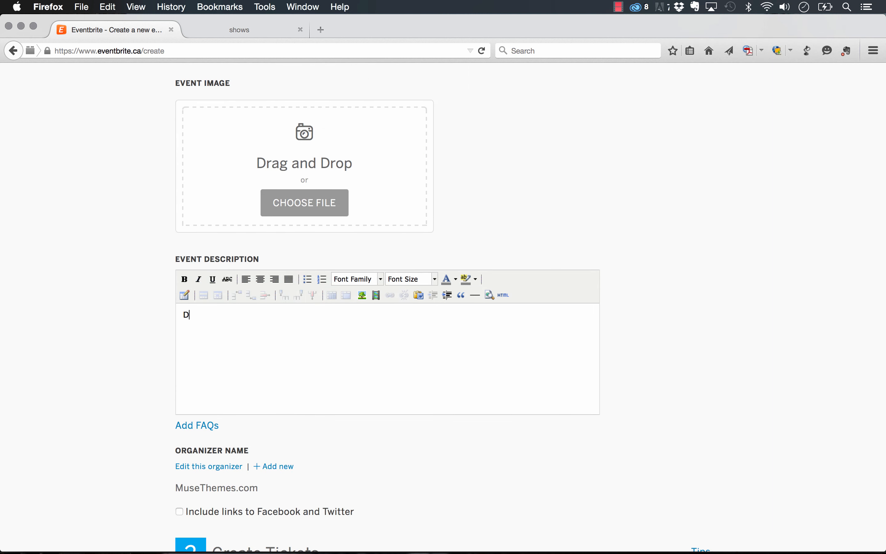
text(emo event for MuseThemes)
Add a free ticket type named "Free Access" with a quantity of 100
scroll(122, 297, down, 4)
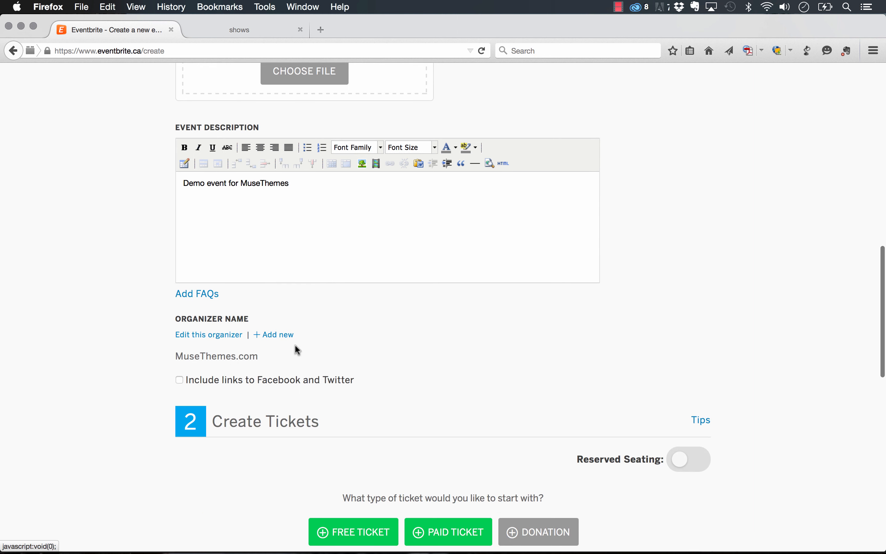
scroll(295, 347, down, 1)
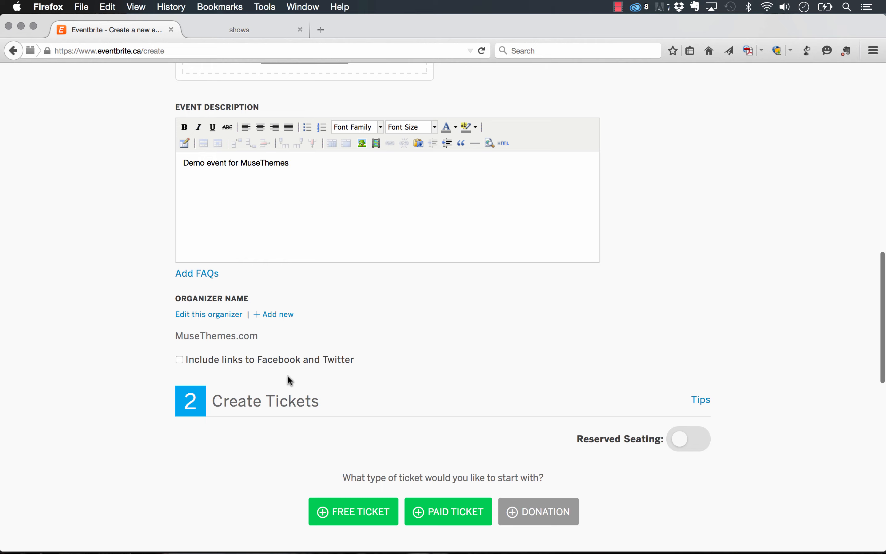
scroll(350, 394, up, 15)
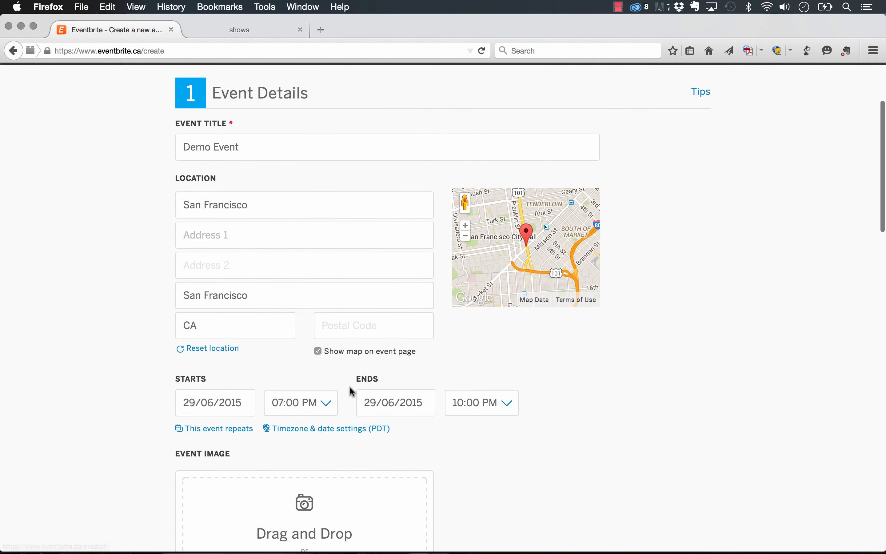
scroll(350, 389, up, 3)
scroll(350, 388, down, 18)
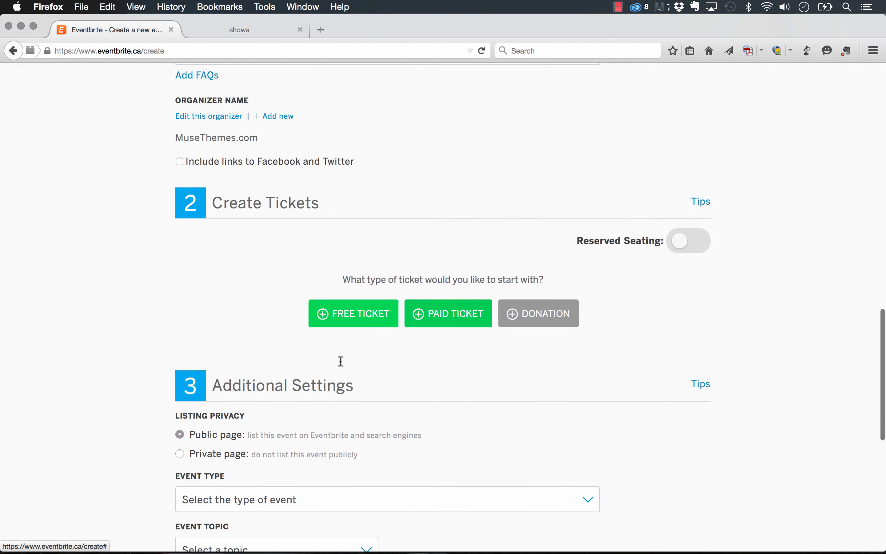
scroll(340, 359, up, 4)
scroll(322, 351, down, 3)
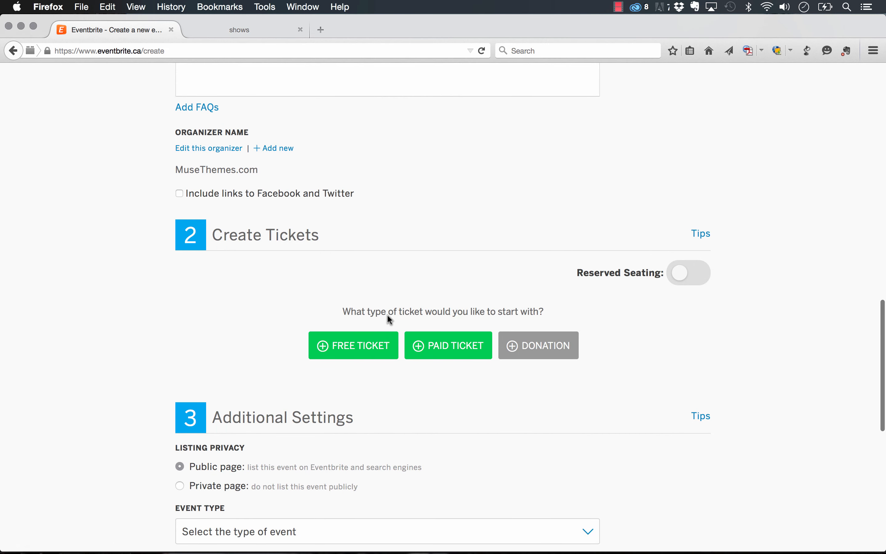
click(374, 349)
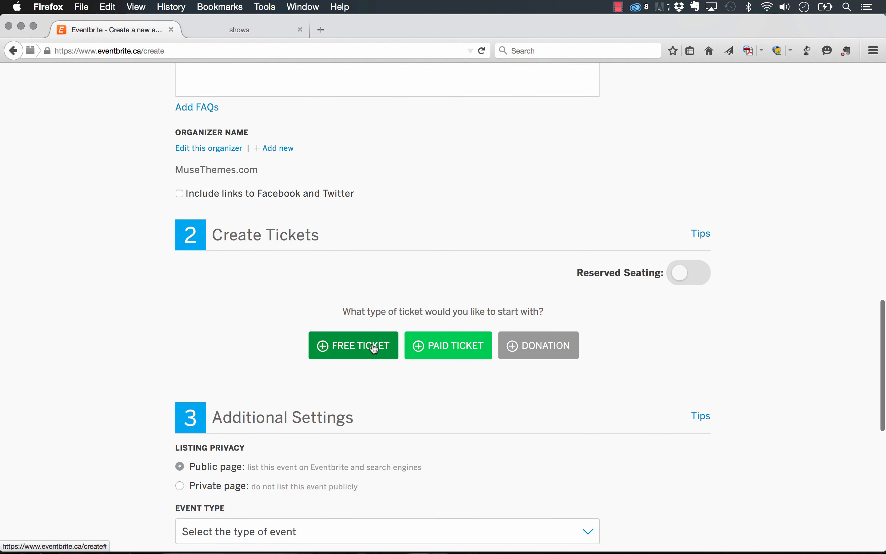
click(275, 358)
text(Fr)
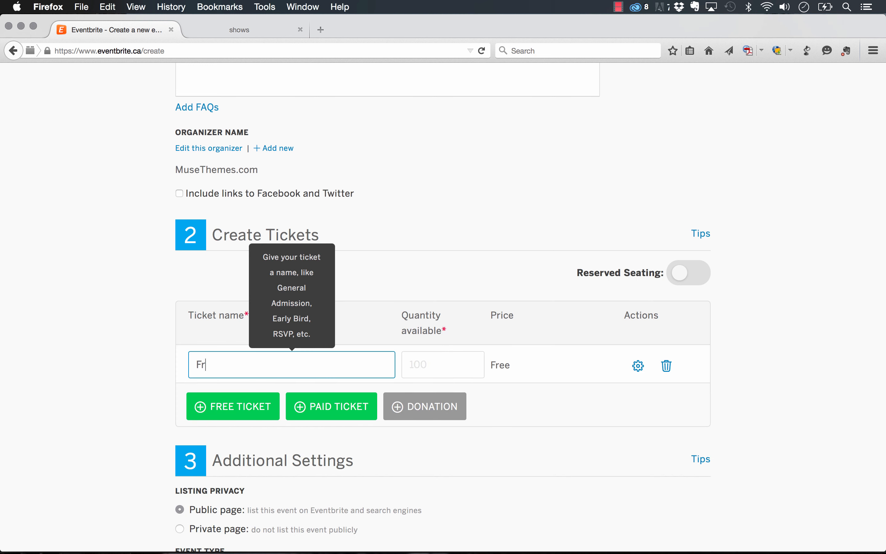
text(ee Access)
key(Tab)
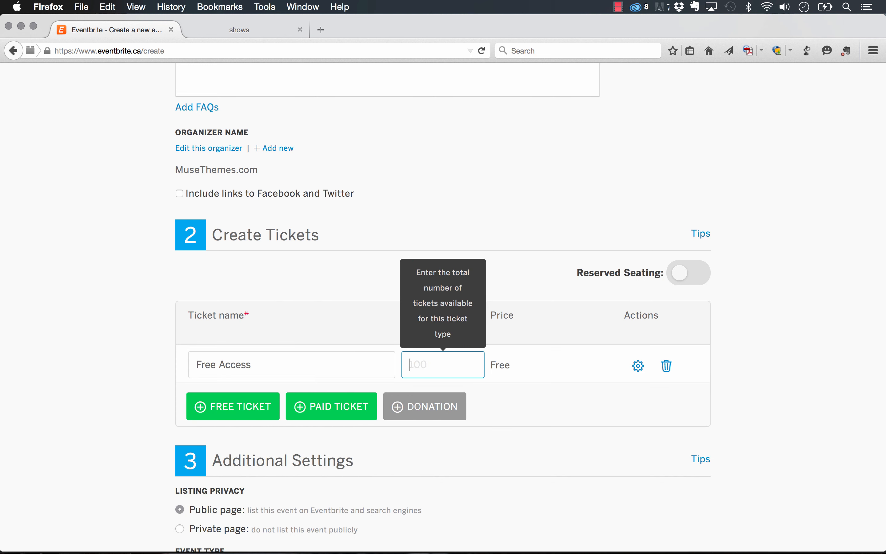
text(100)
Add a paid ticket type named "VIP Access" with a quantity of 50 and a price of $100
scroll(312, 303, down, 3)
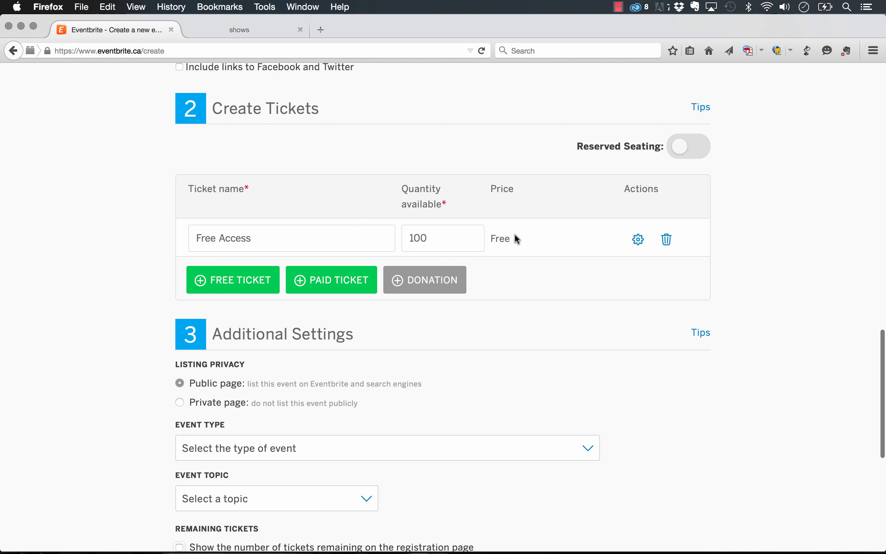
click(331, 280)
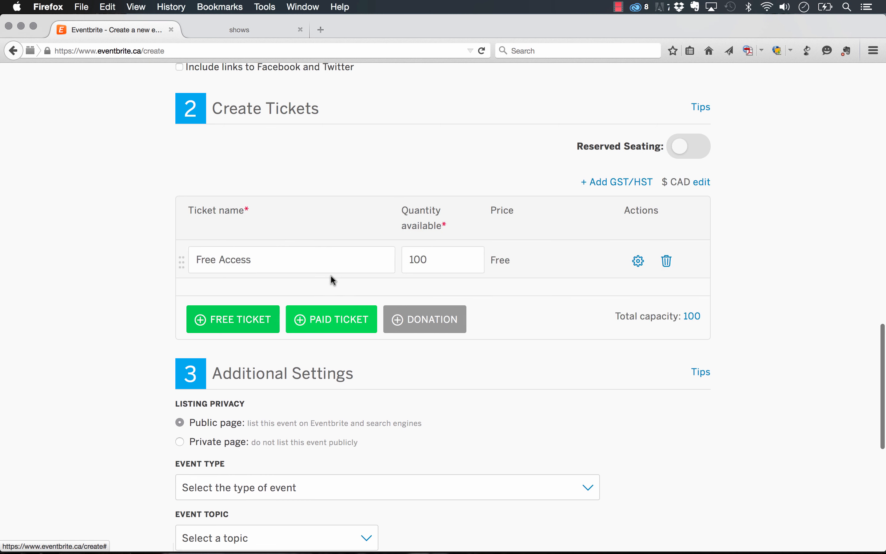
click(240, 293)
text(VIP )
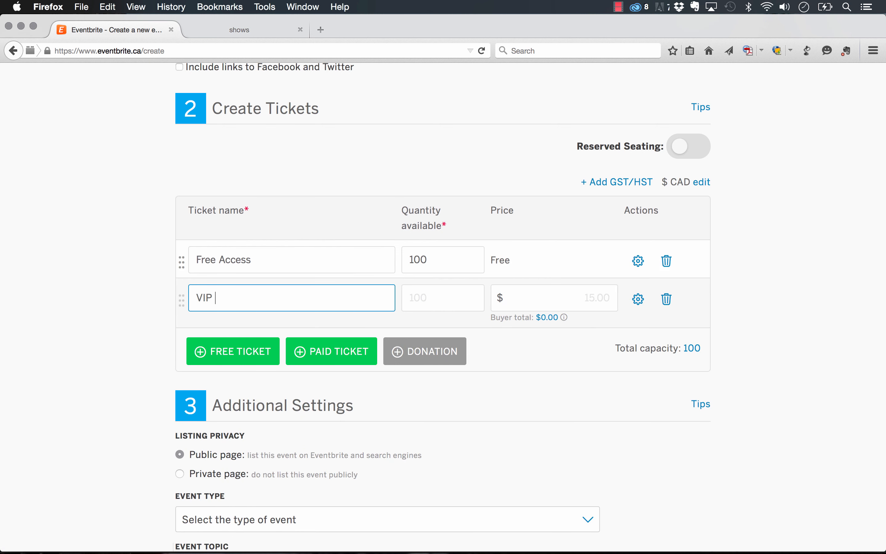
text(Access)
key(Tab)
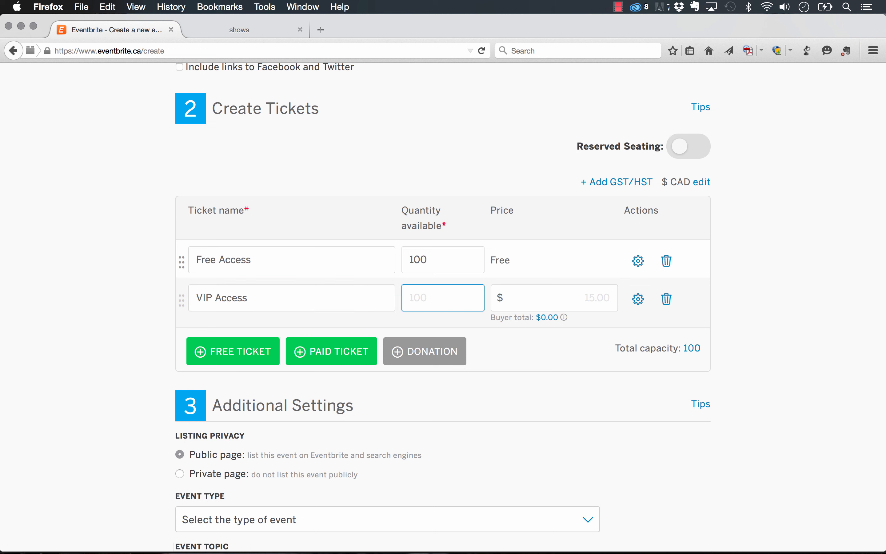
text(50)
key(Tab)
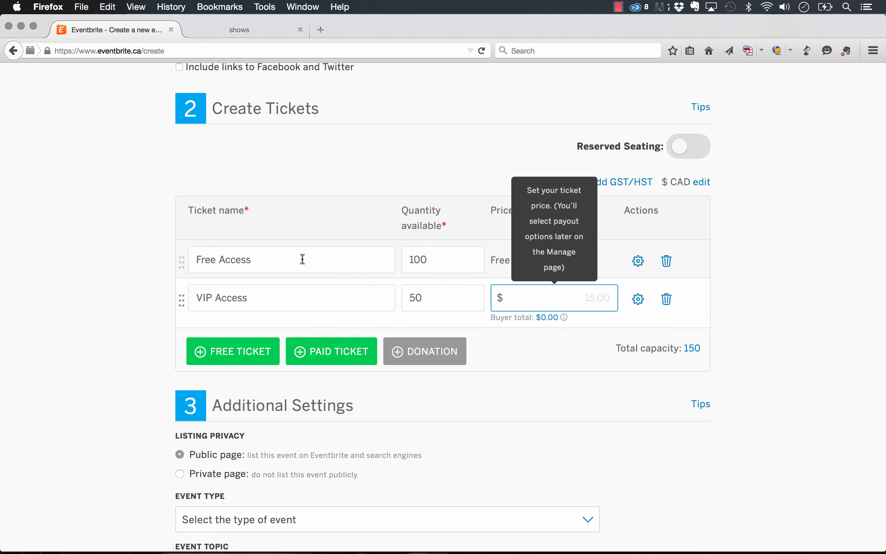
text(100)
click(585, 398)
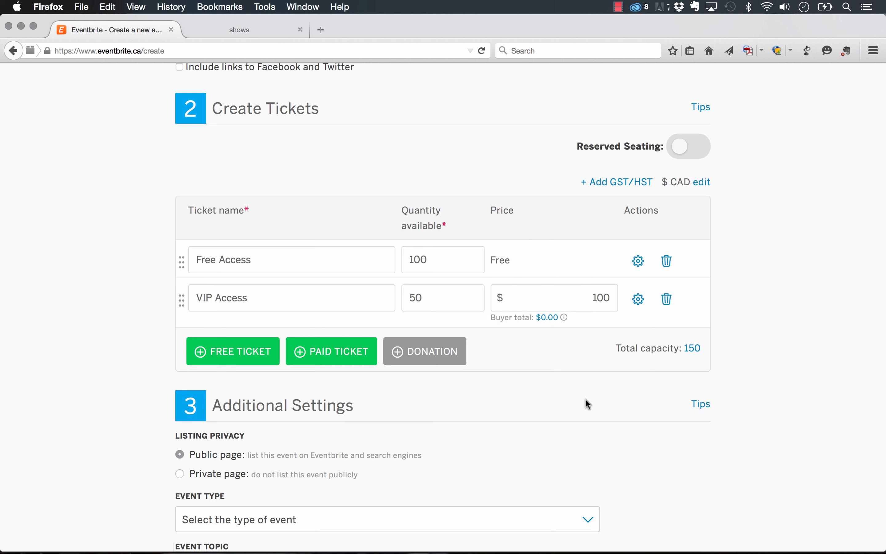
Set the event listing to a private page, show the number of remaining tickets on the registration page, and save the event
scroll(564, 245, down, 2)
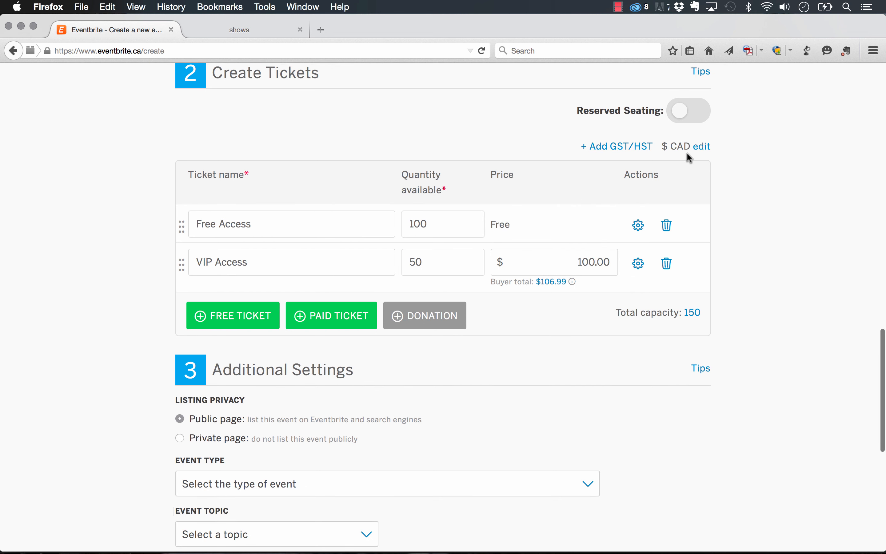
scroll(479, 181, down, 10)
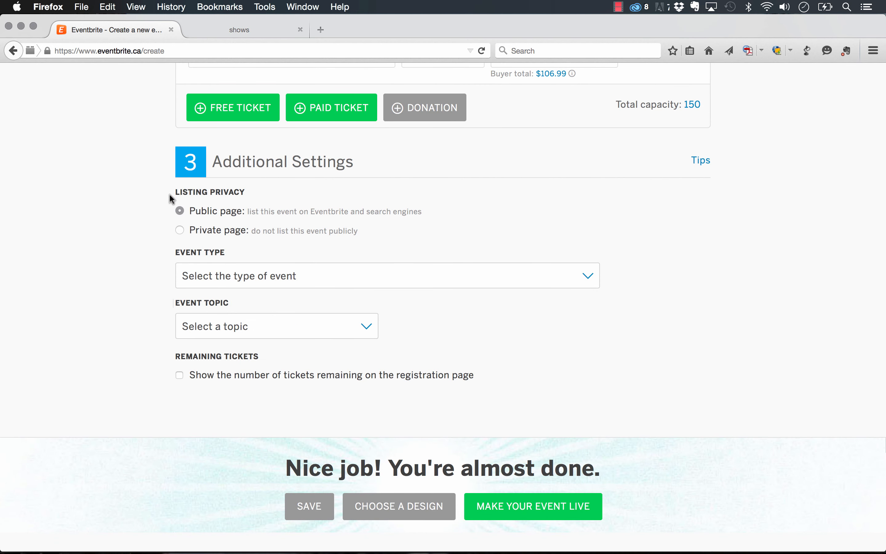
click(179, 230)
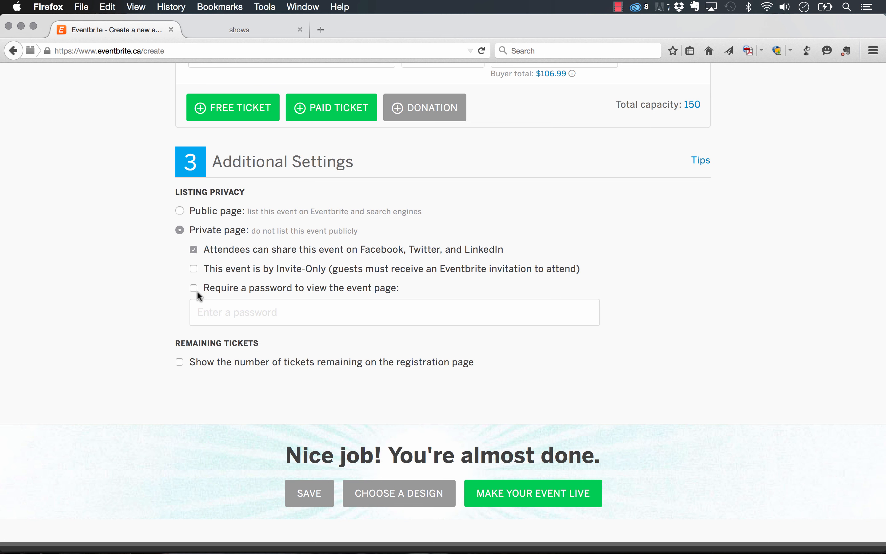
scroll(197, 291, down, 3)
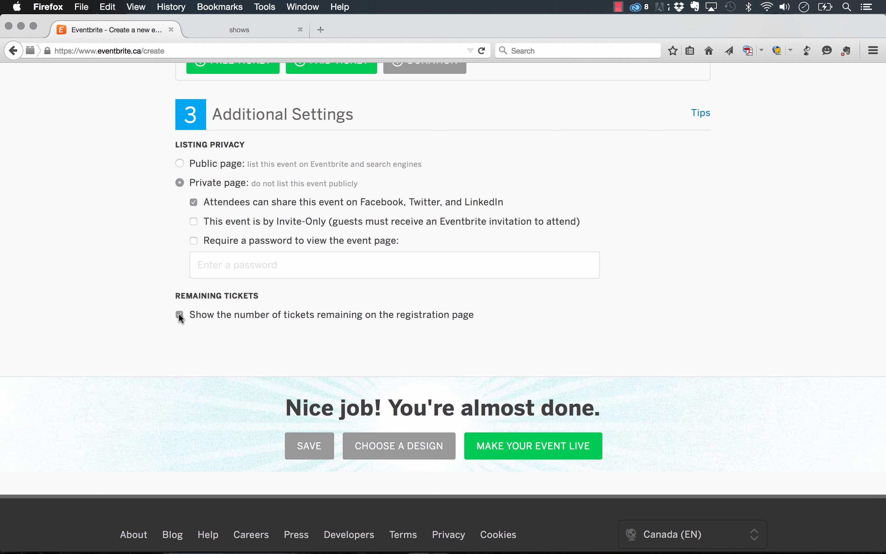
click(306, 447)
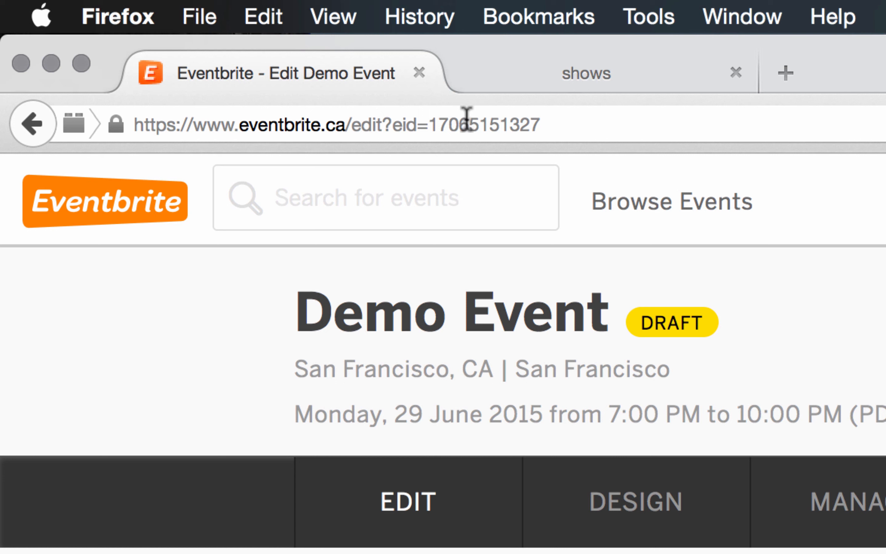
double_click(466, 119)
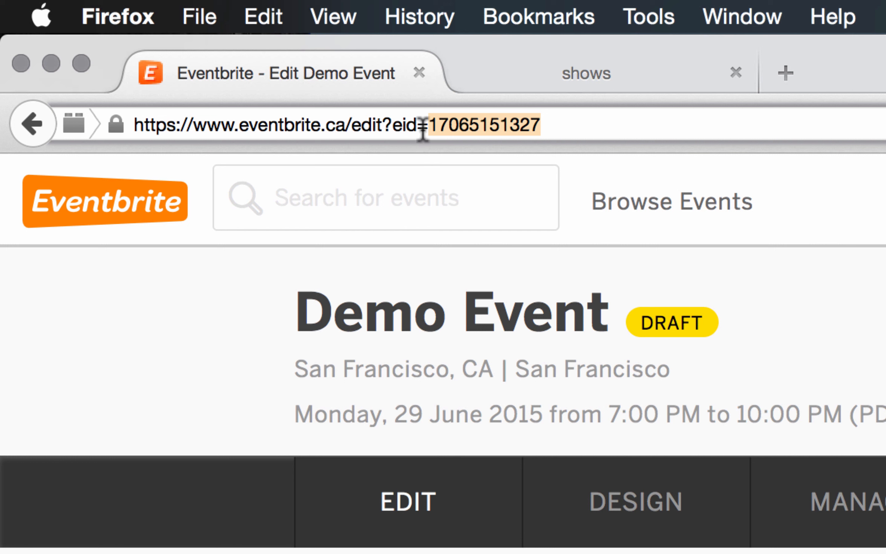
click(467, 127)
mouse_move(435, 129)
mouse_down()
mouse_move(541, 126)
mouse_move(428, 117)
mouse_move(432, 109)
mouse_up()
key(super+c)
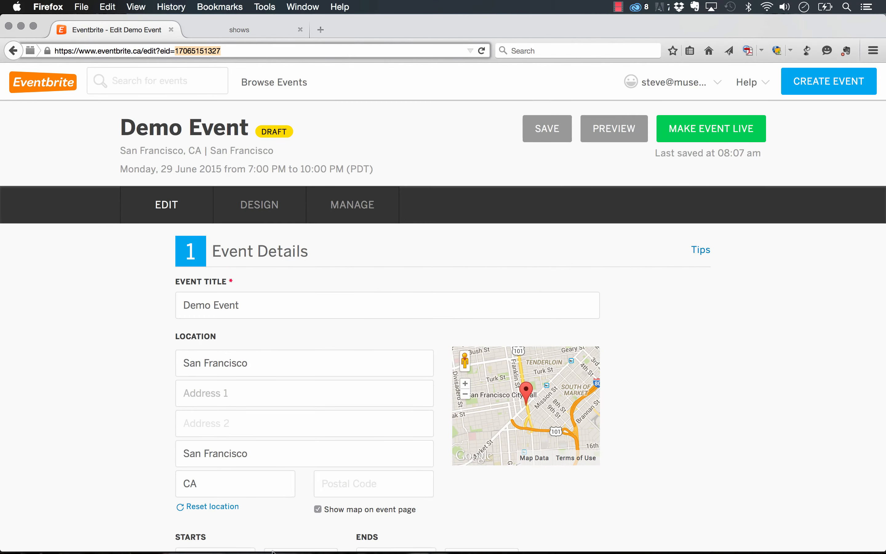
click(382, 530)
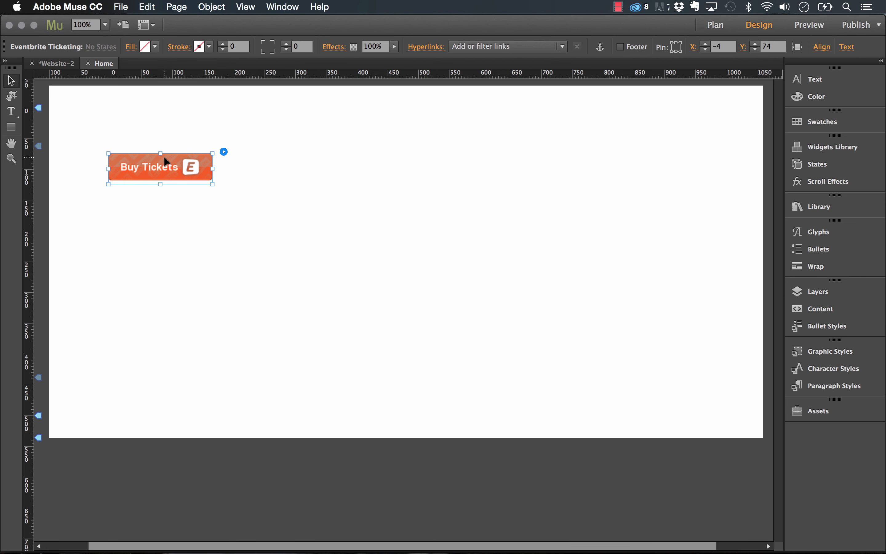
click(223, 152)
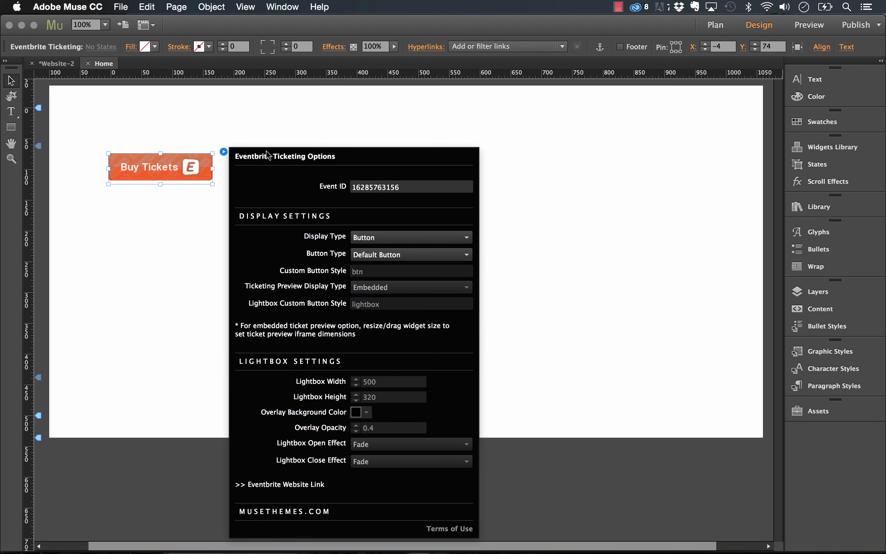
double_click(403, 186)
key(super+v)
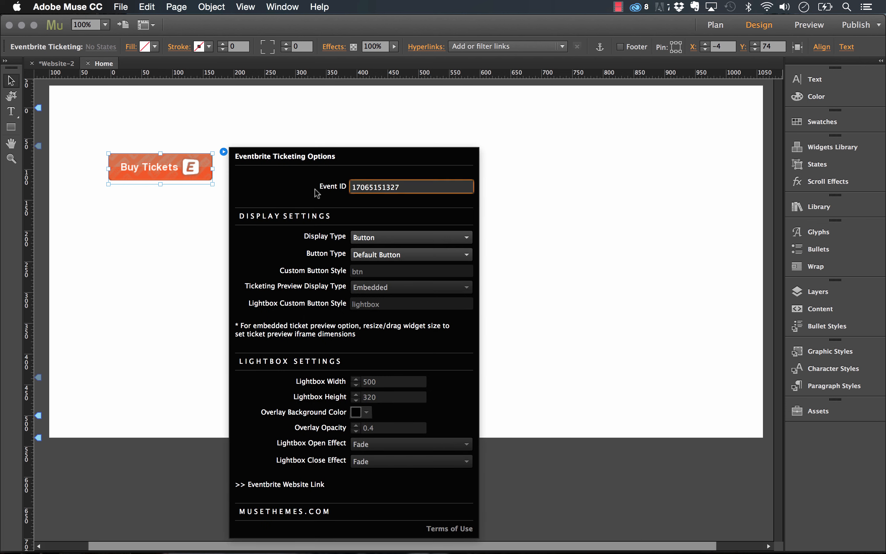
key(Return)
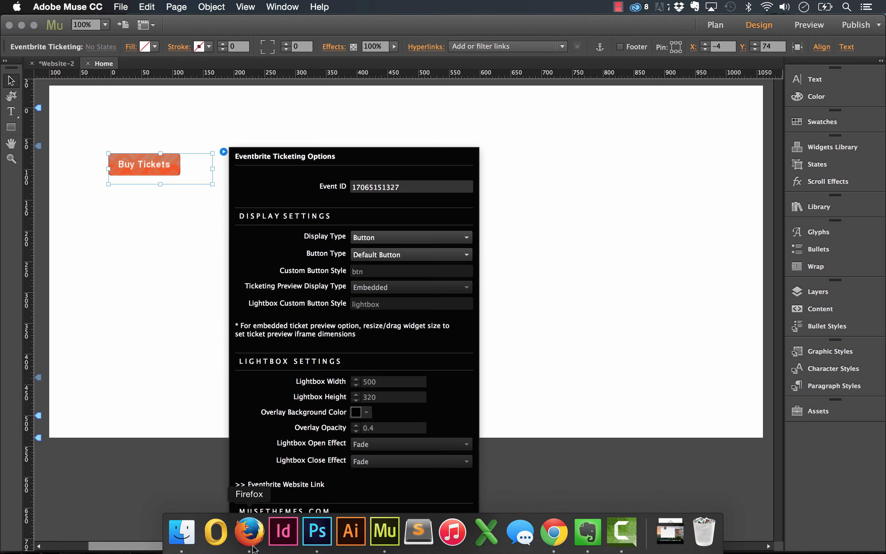
Switch back to Firefox and open the design choices for Demo Event
click(249, 543)
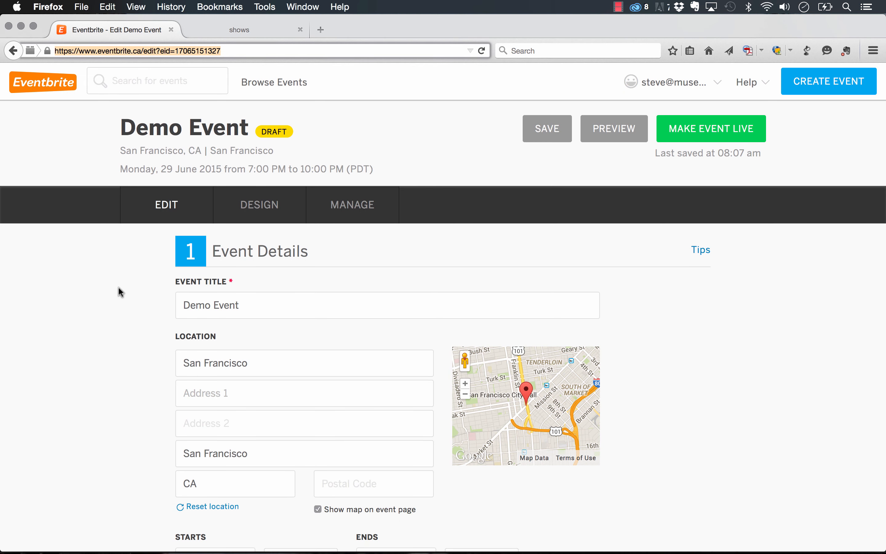
scroll(487, 163, down, 2)
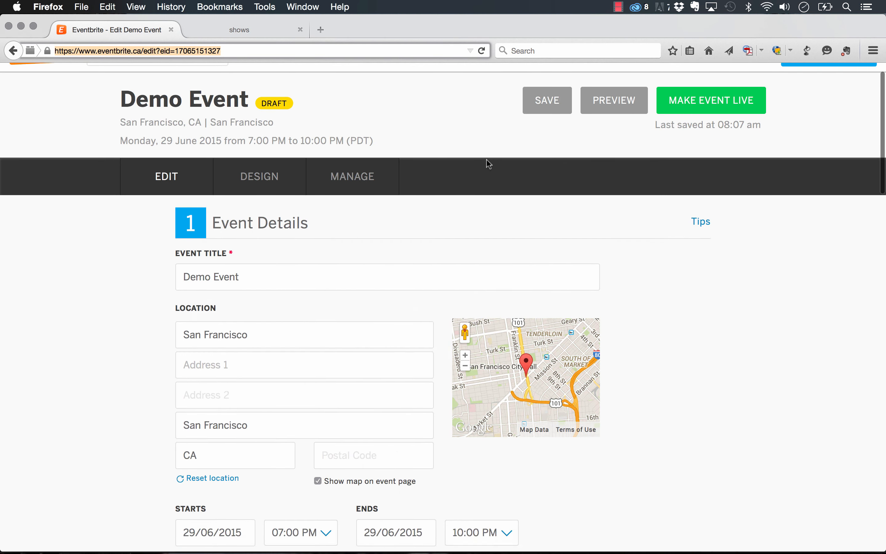
scroll(487, 160, down, 20)
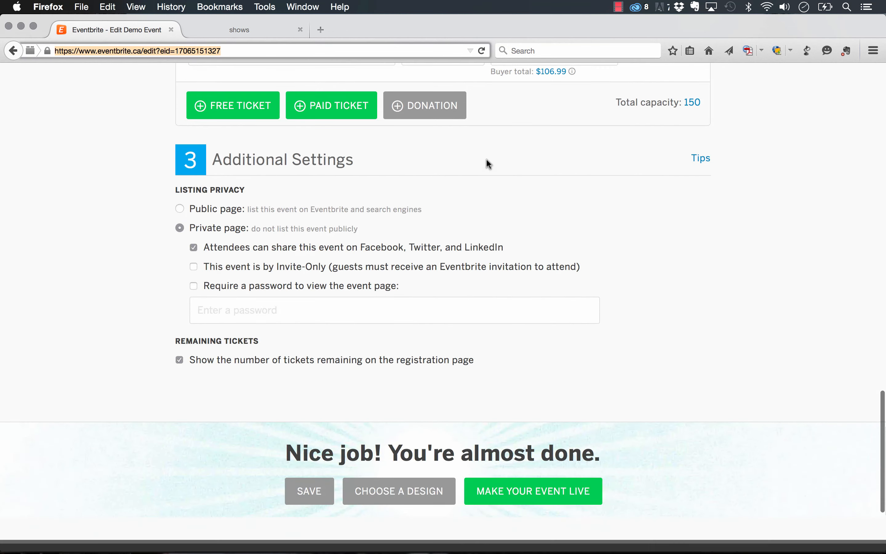
scroll(486, 158, up, 20)
scroll(599, 186, down, 20)
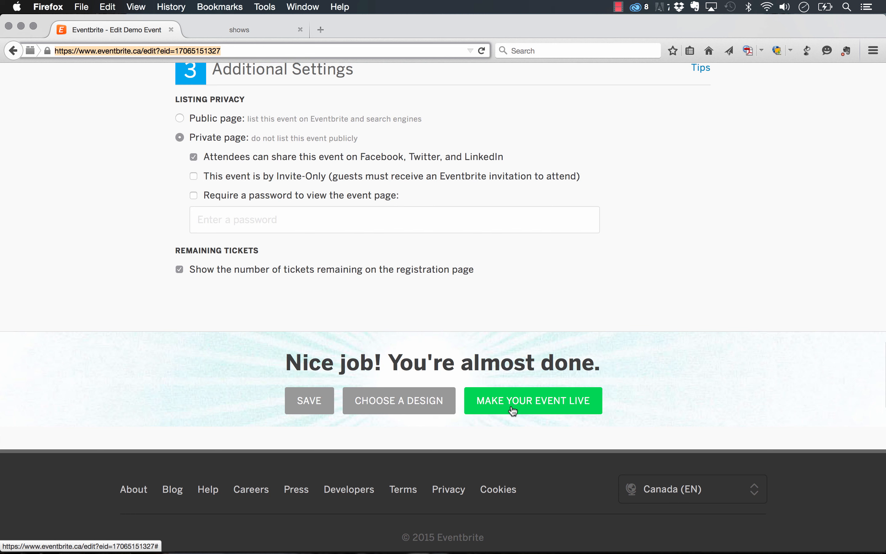
click(389, 400)
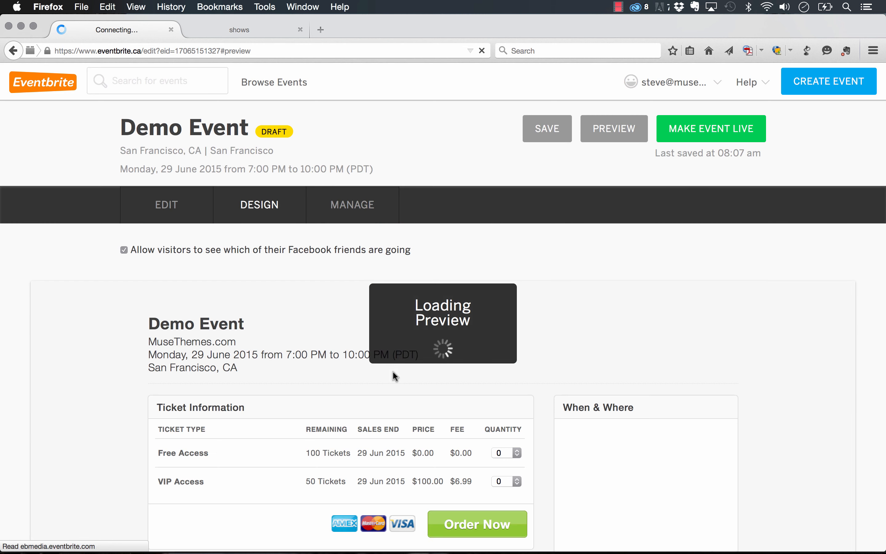
Try other colour themes on the event page, including the light blue one, and return to the white theme
scroll(471, 271, down, 3)
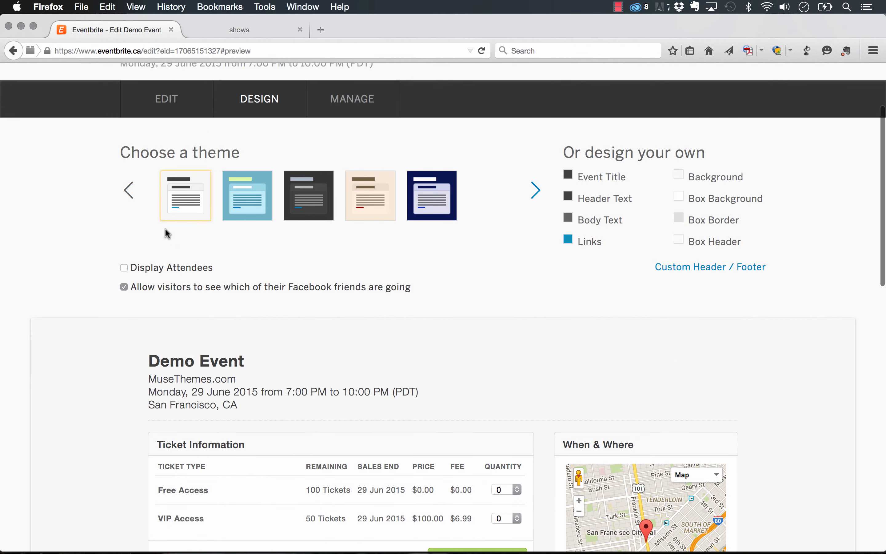
click(237, 194)
scroll(295, 215, down, 1)
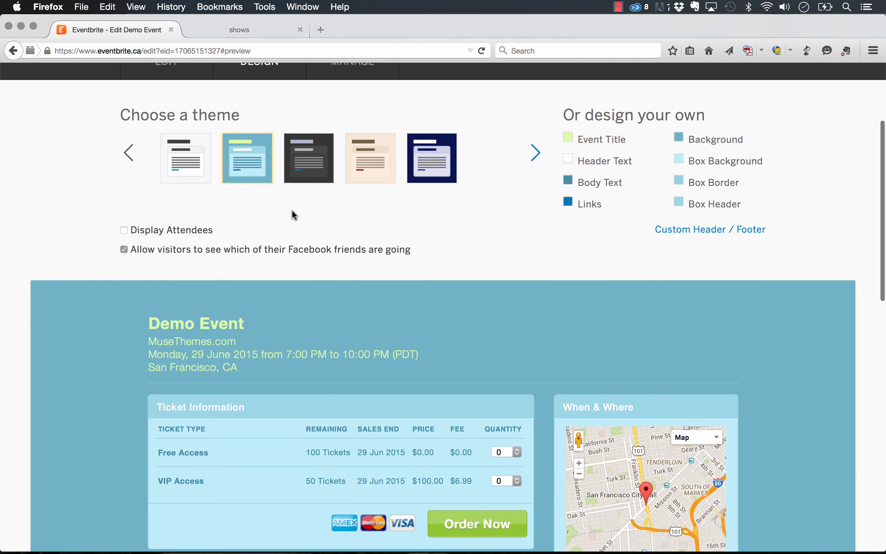
click(308, 179)
click(257, 171)
click(192, 158)
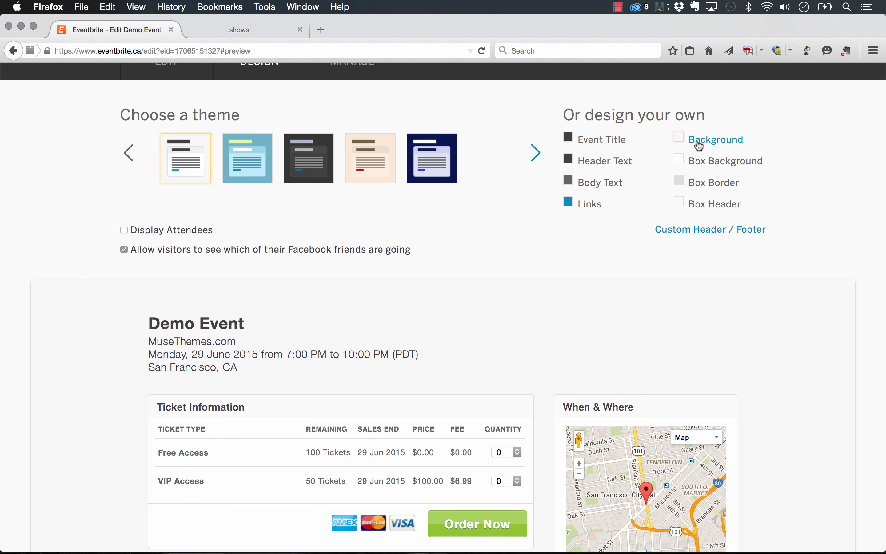
Review the event page preview and make Demo Event live
scroll(528, 228, down, 6)
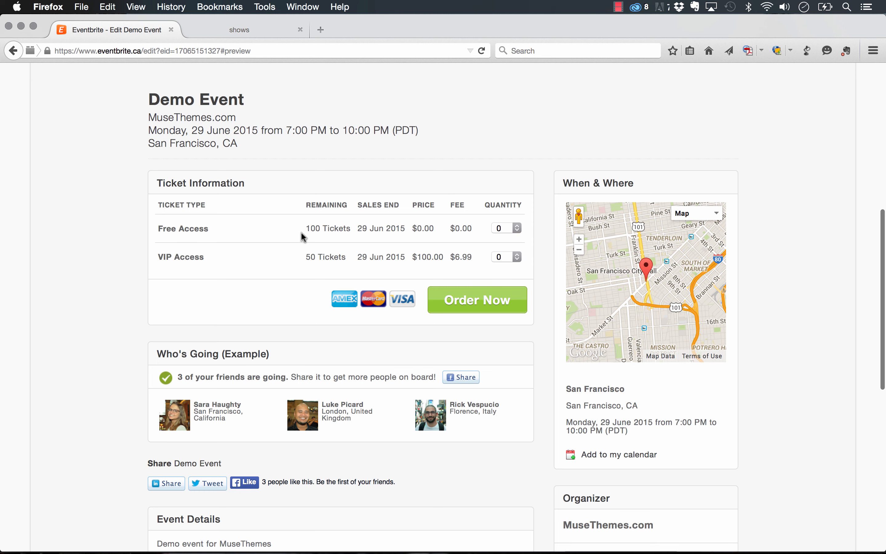
scroll(299, 231, down, 6)
scroll(302, 237, down, 4)
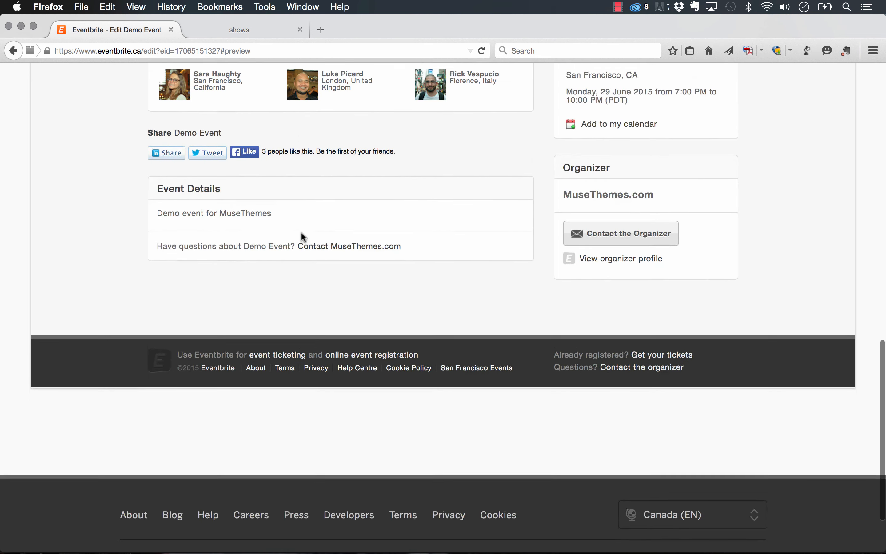
scroll(302, 238, up, 20)
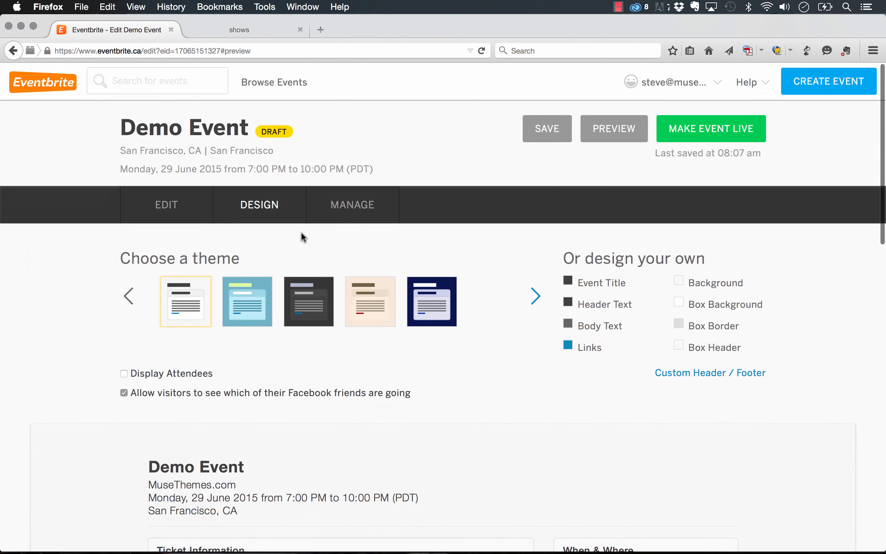
click(713, 132)
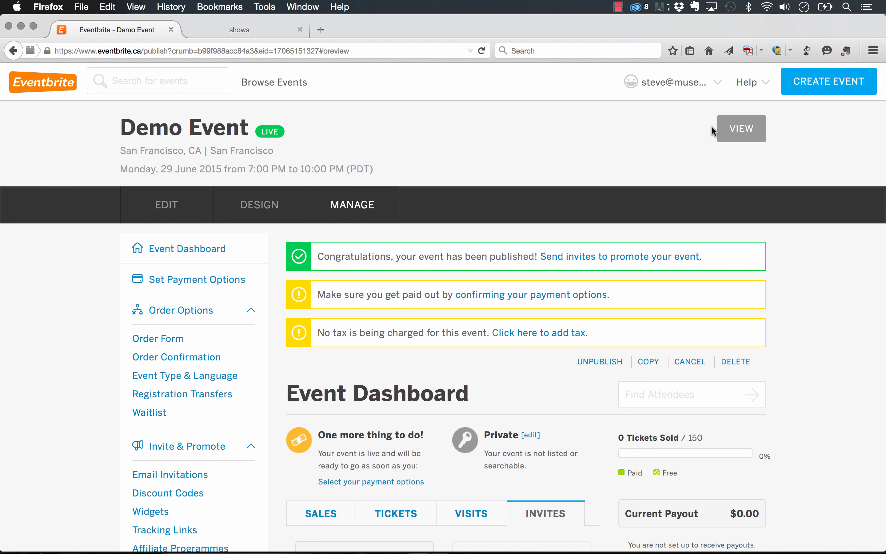
Examine the payment processor, account holder and bank account fields in the event's payment options, and return to the event dashboard
scroll(532, 183, down, 5)
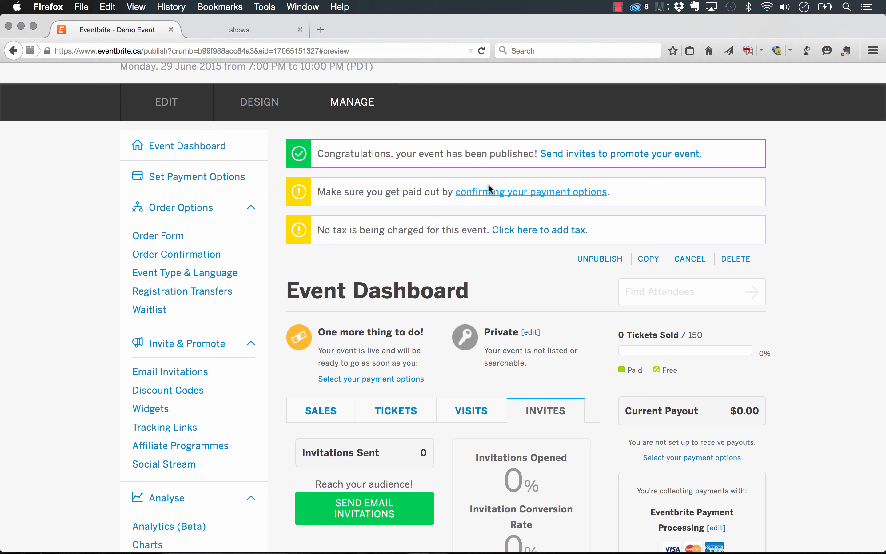
click(505, 194)
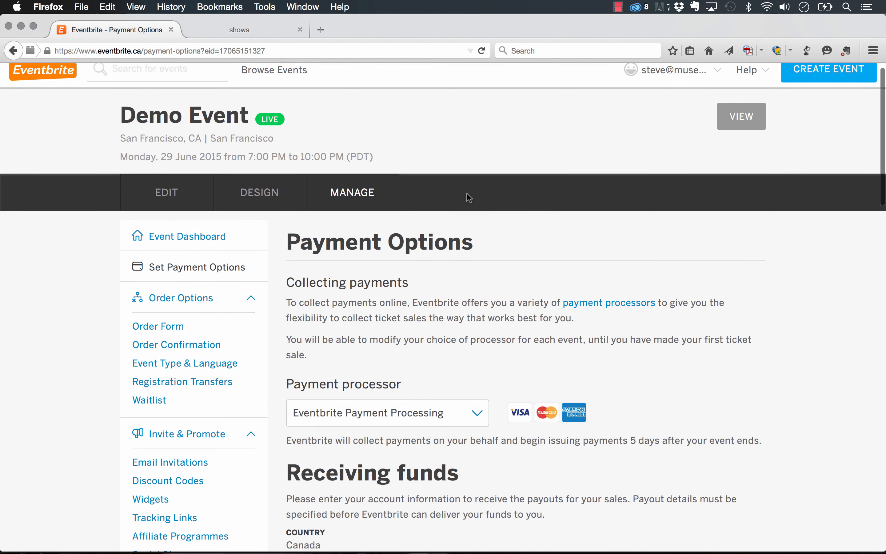
scroll(469, 197, down, 5)
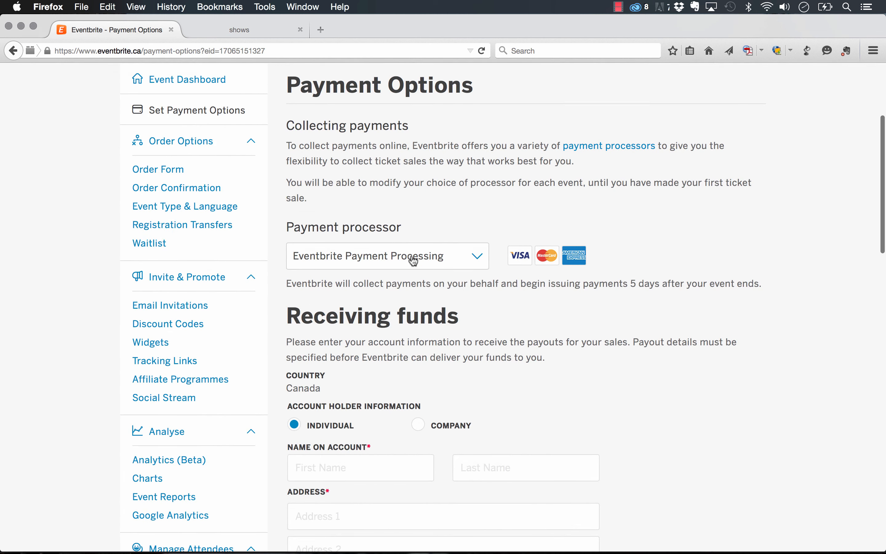
scroll(412, 253, down, 5)
scroll(361, 314, down, 8)
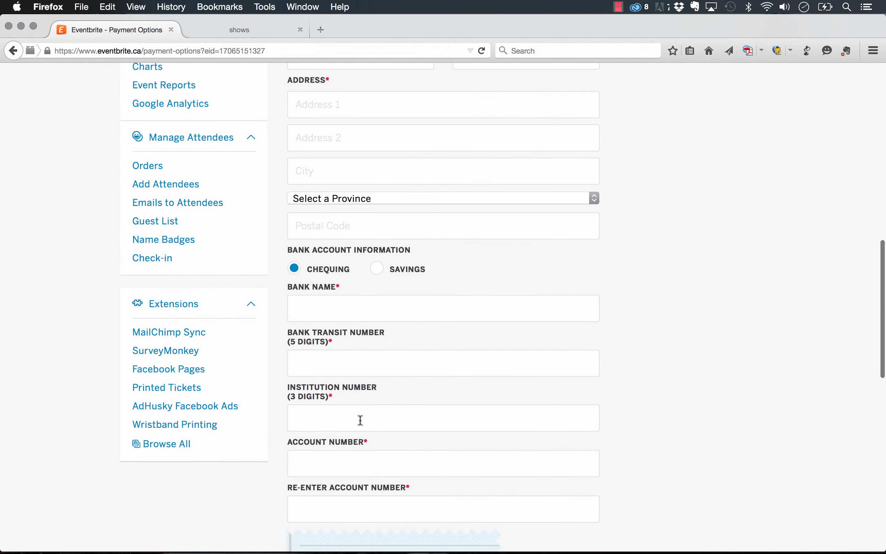
scroll(358, 419, up, 20)
click(21, 50)
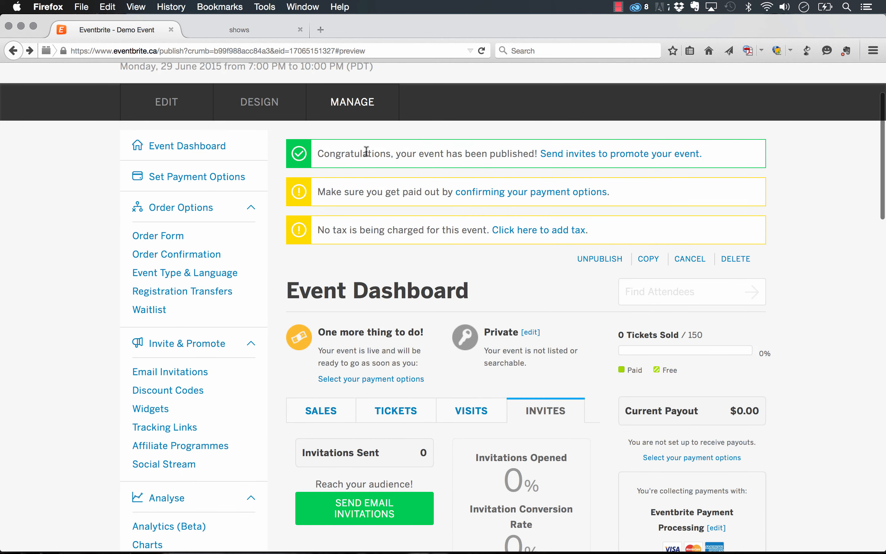
scroll(368, 187, up, 3)
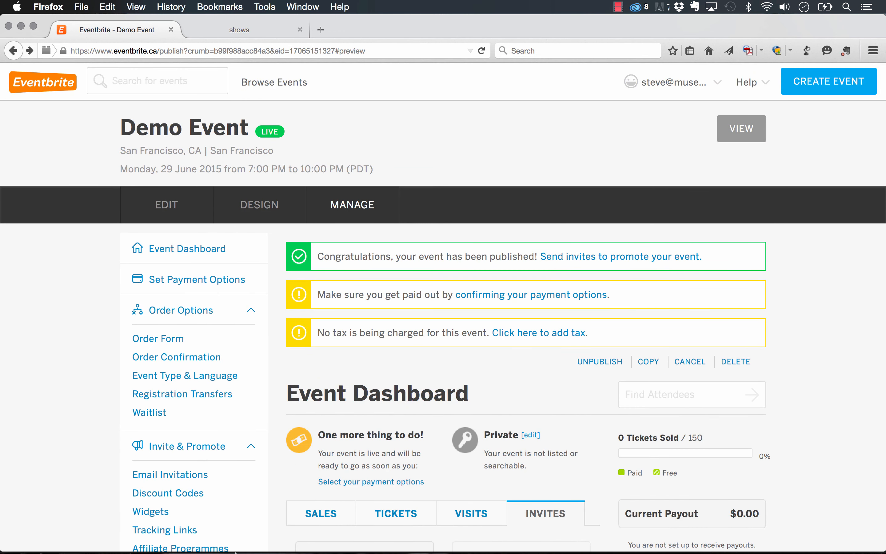
Switch to Adobe Muse and set the Eventbrite Ticketing widget's display type to Ticket Preview, keeping the preview display Embedded
mouse_move(293, 551)
click(385, 531)
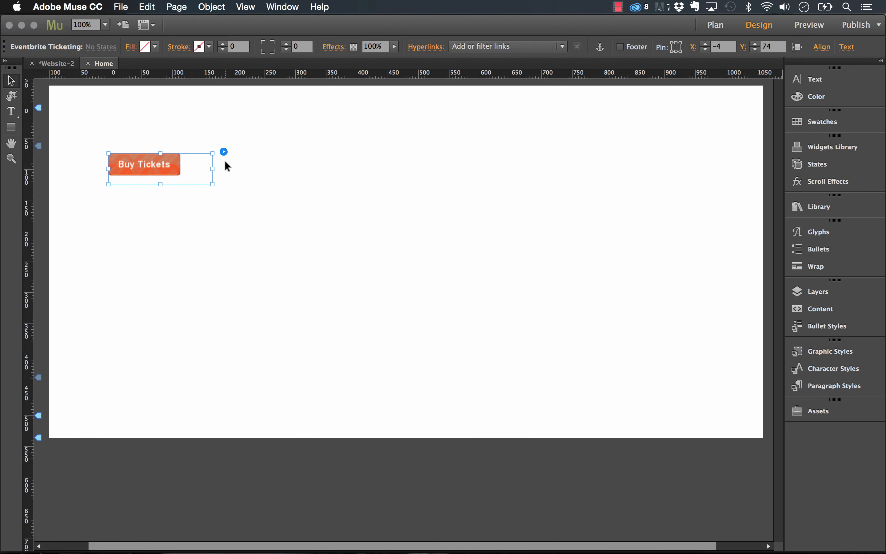
click(224, 152)
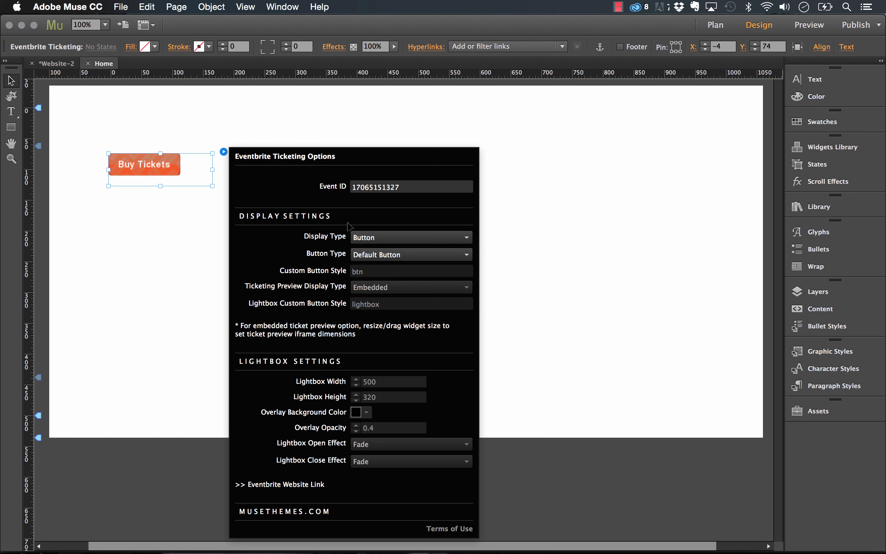
click(374, 242)
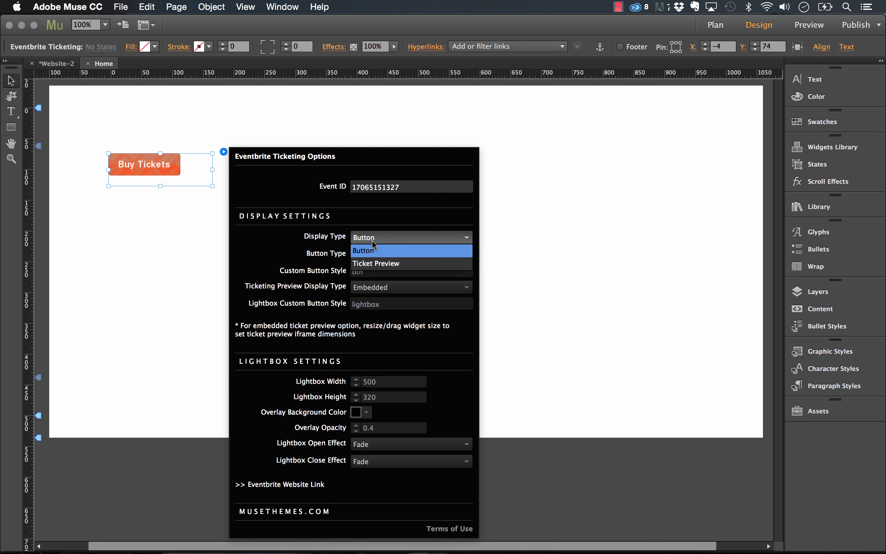
click(373, 263)
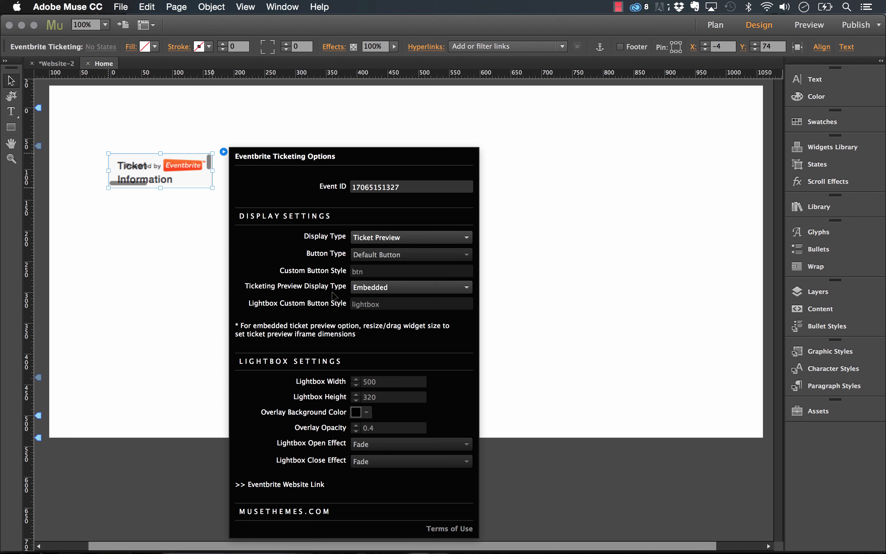
click(381, 290)
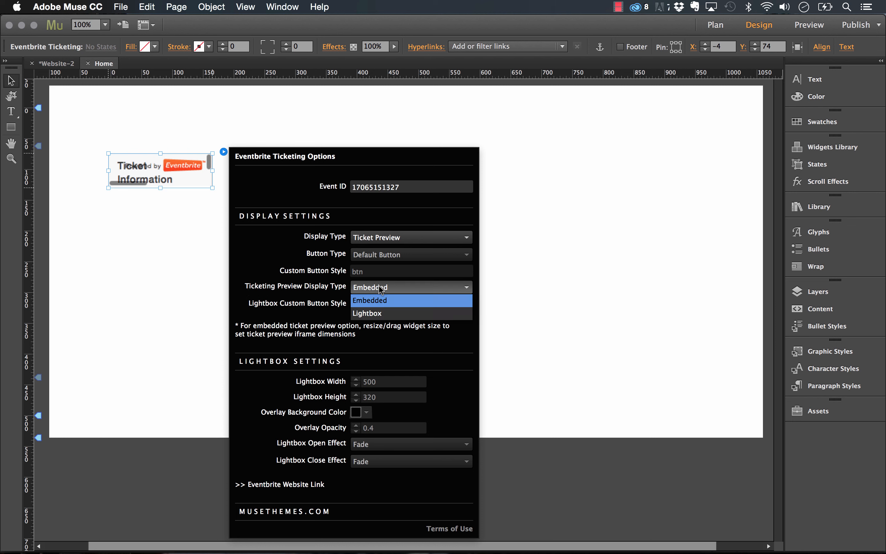
click(325, 288)
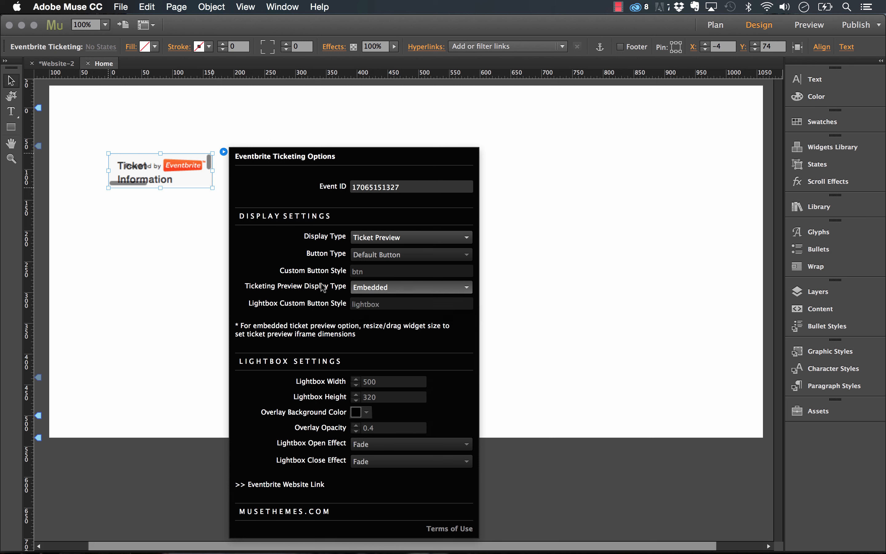
Enlarge the embedded ticket preview widget to about 710 px wide and 300 px high, and move it to X 122, Y 85
click(189, 169)
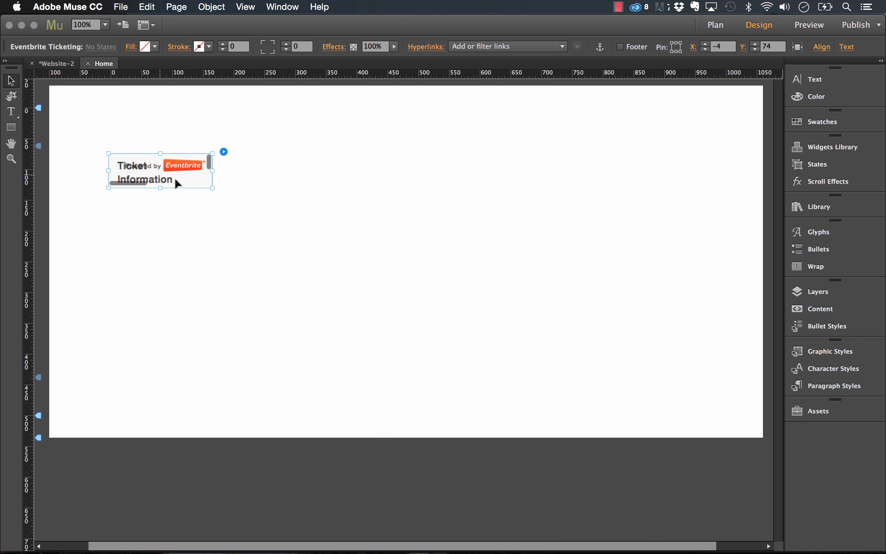
click(224, 152)
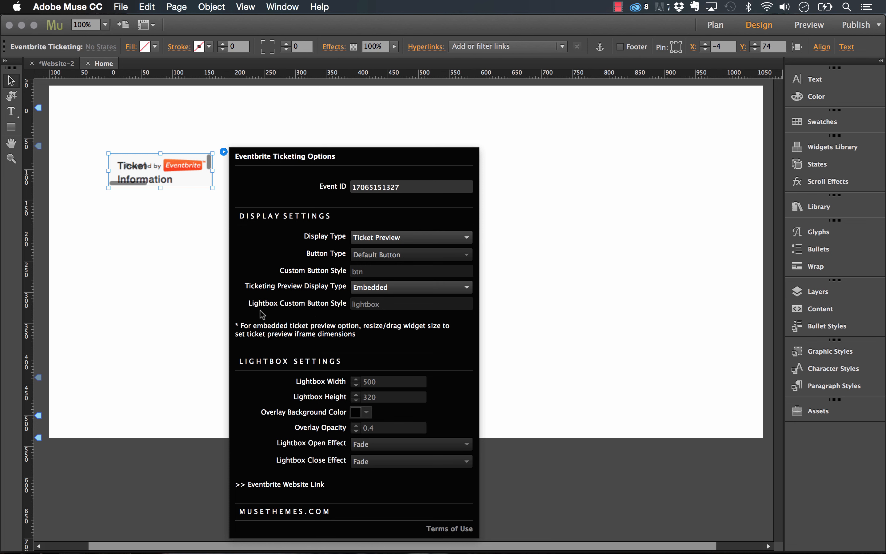
click(191, 171)
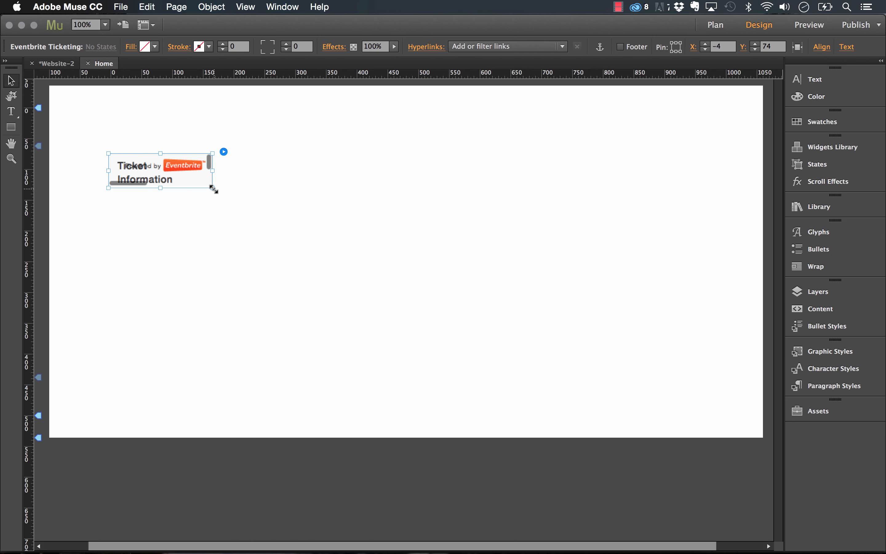
drag(214, 190, 549, 336)
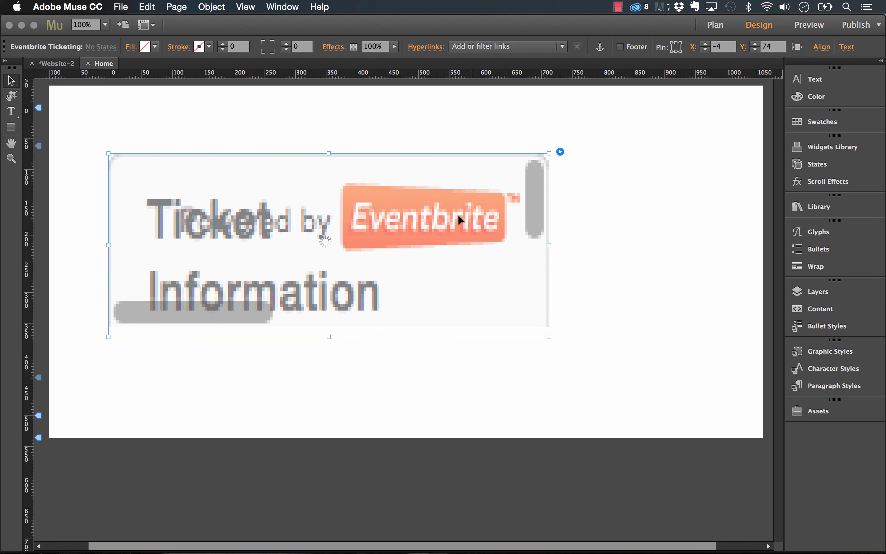
drag(393, 224, 455, 216)
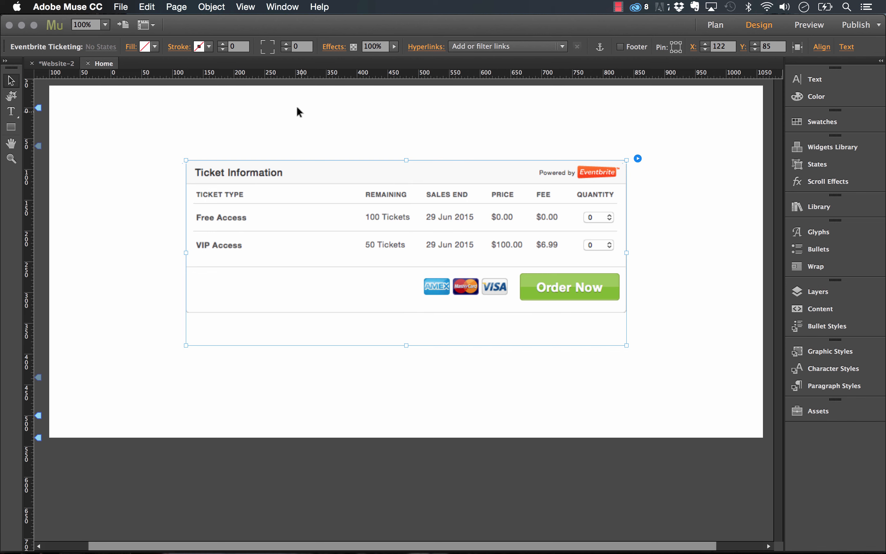
Preview the page in the browser, choose 4 Free Access tickets and try the registration button
click(284, 96)
click(131, 3)
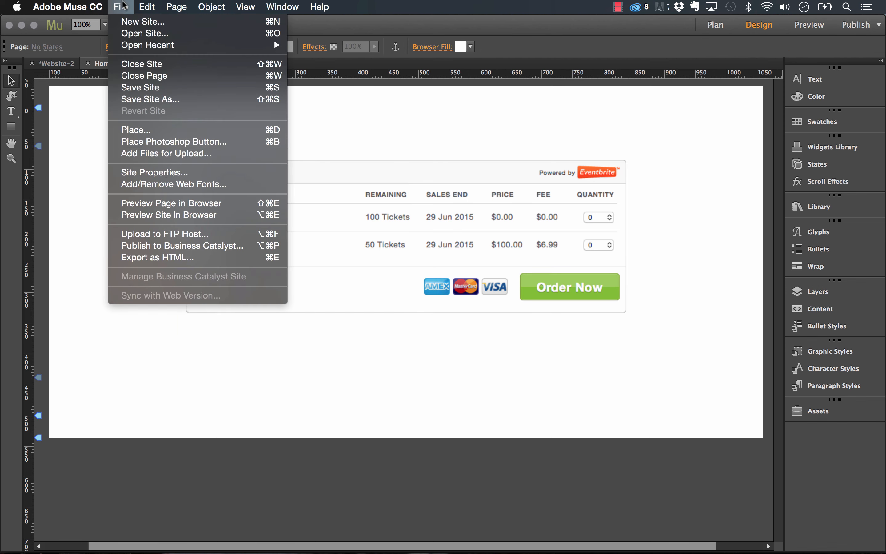
click(170, 202)
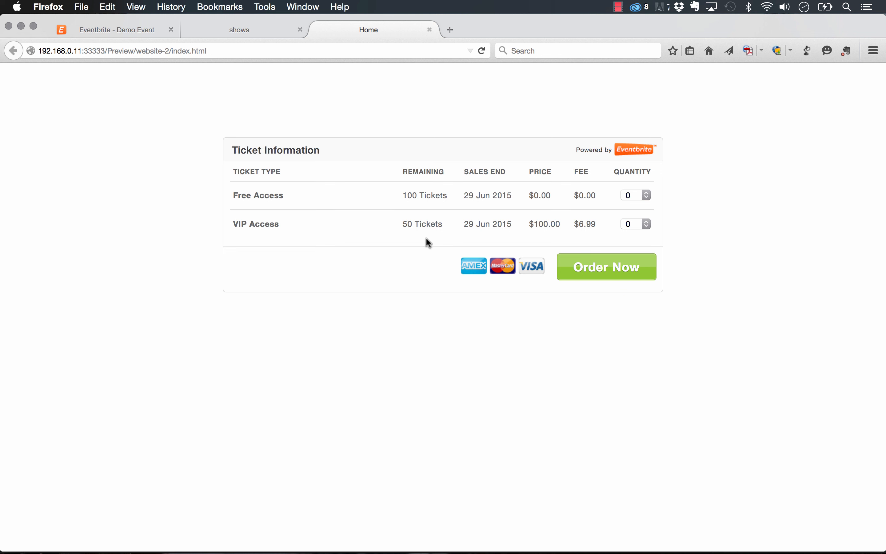
click(635, 195)
click(635, 243)
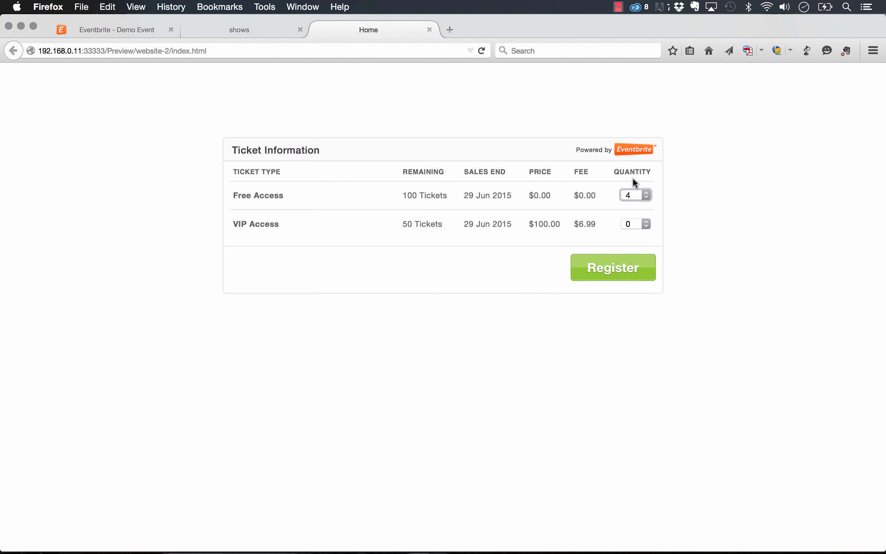
click(620, 271)
Switch back to Adobe Muse and move the ticket preview widget to X -64, Y 100
click(385, 528)
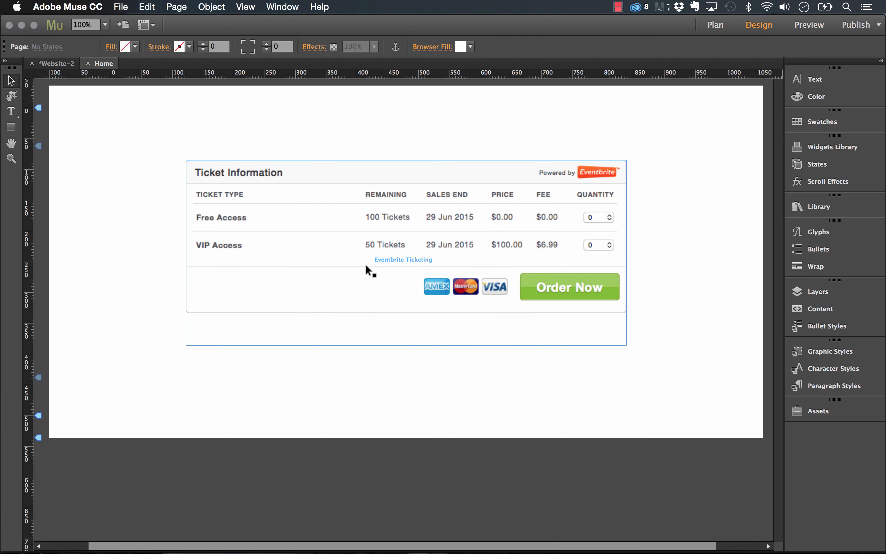
click(392, 249)
click(638, 159)
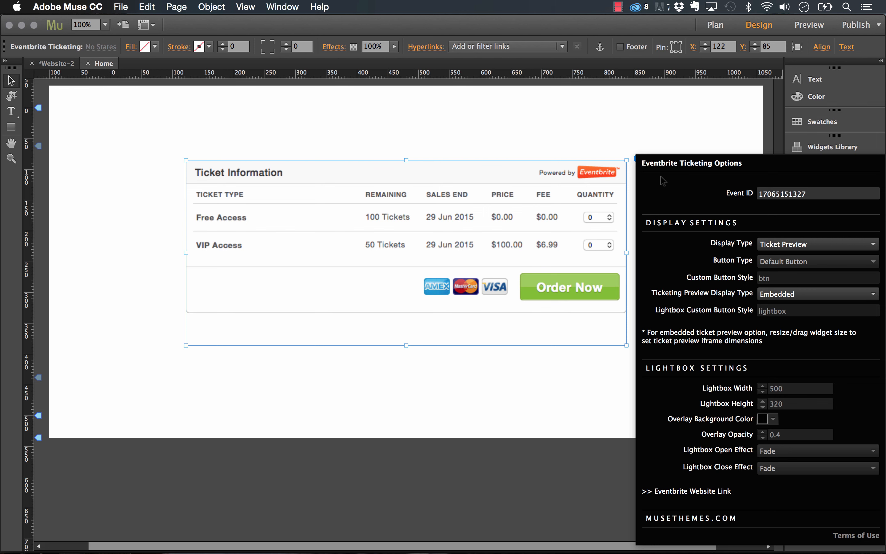
drag(603, 181, 489, 189)
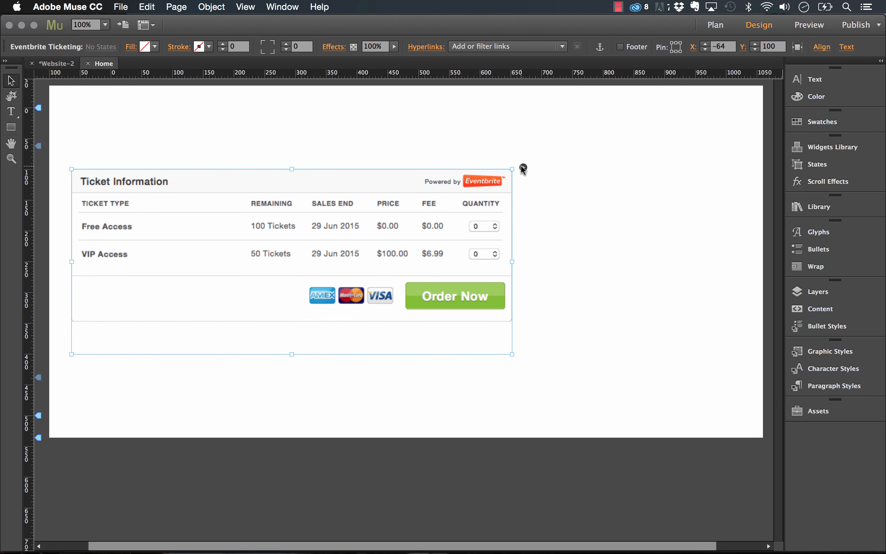
Set the ticketing widget's display type to Button with the Default Button type
click(524, 168)
click(680, 255)
click(677, 265)
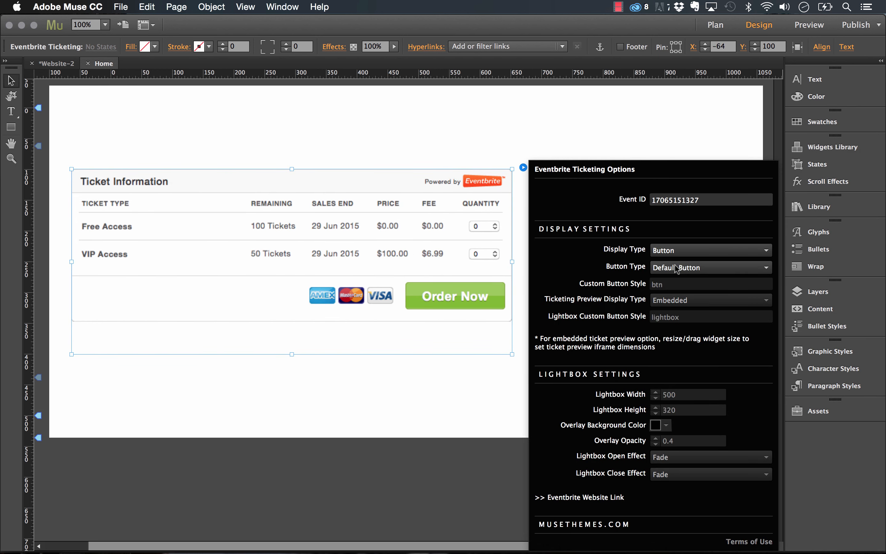
click(668, 269)
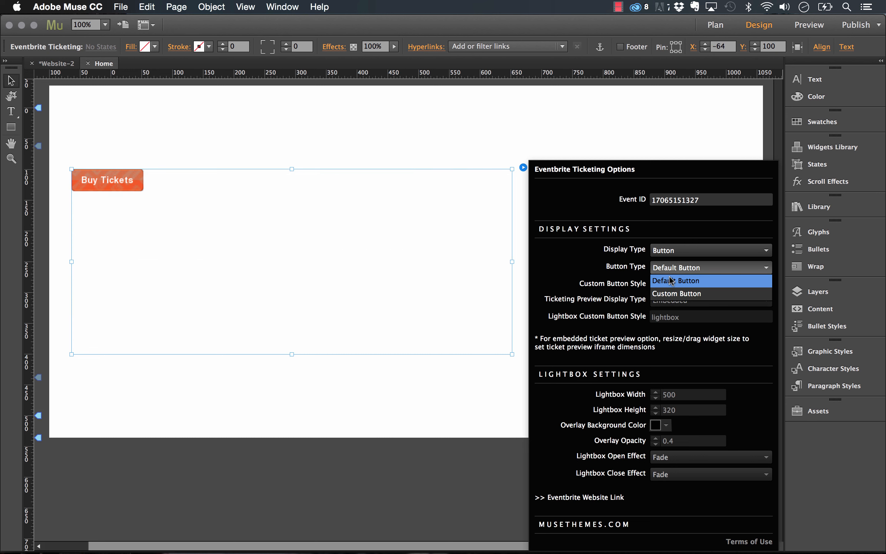
click(672, 280)
Preview the page in the browser, follow the Buy Tickets button to the Eventbrite event page and close that page
click(119, 6)
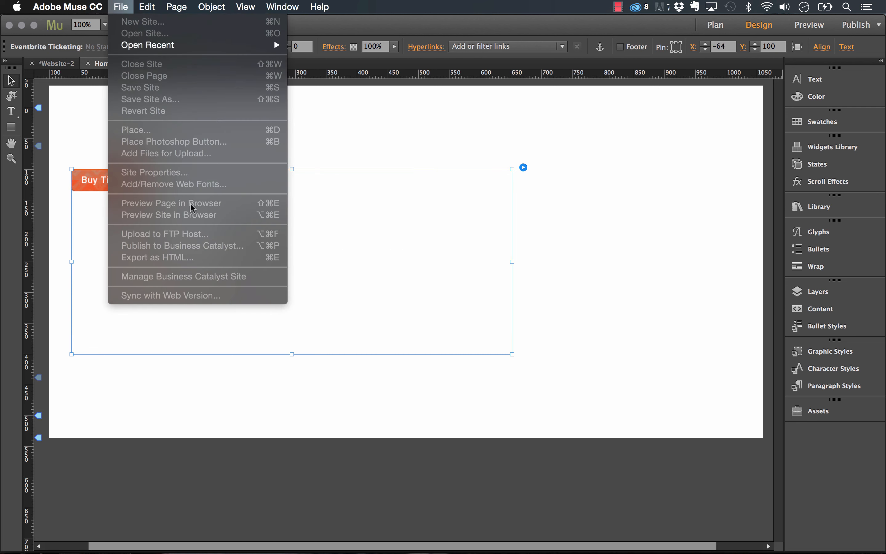
click(289, 142)
click(335, 144)
click(121, 7)
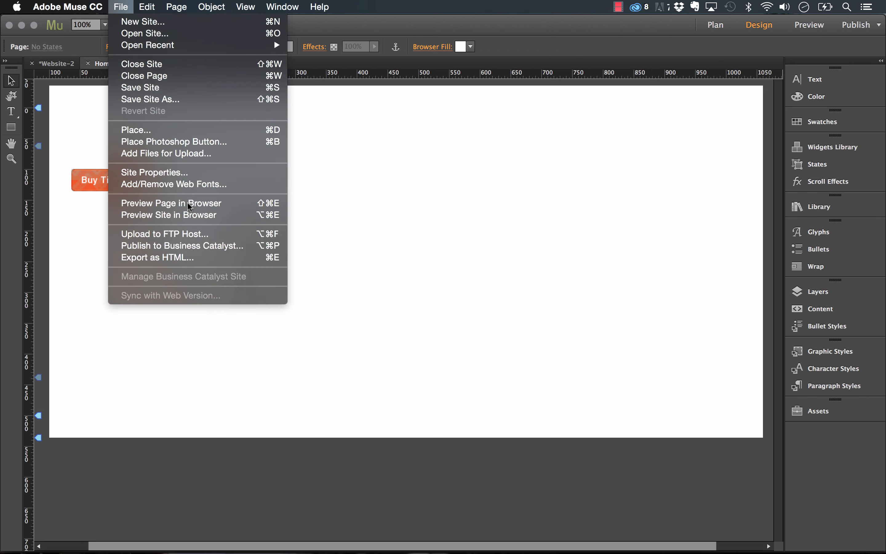
click(187, 203)
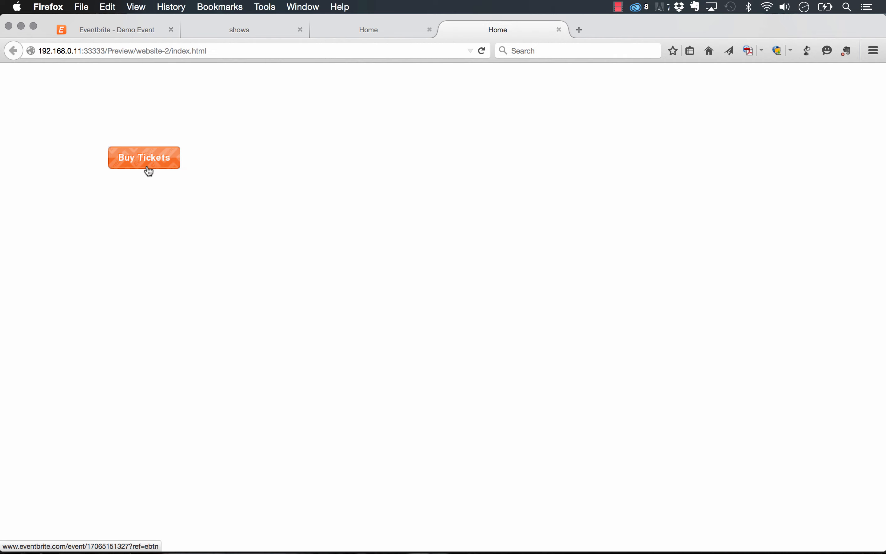
click(147, 168)
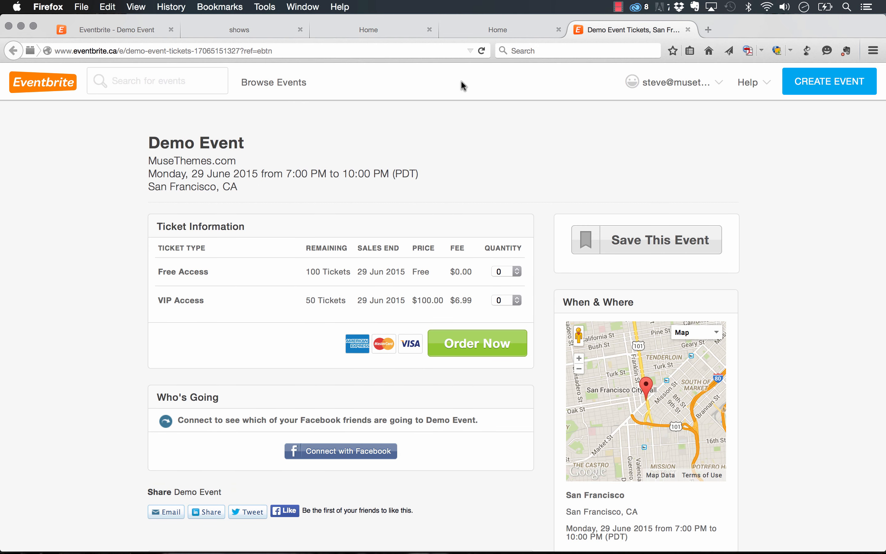
click(688, 30)
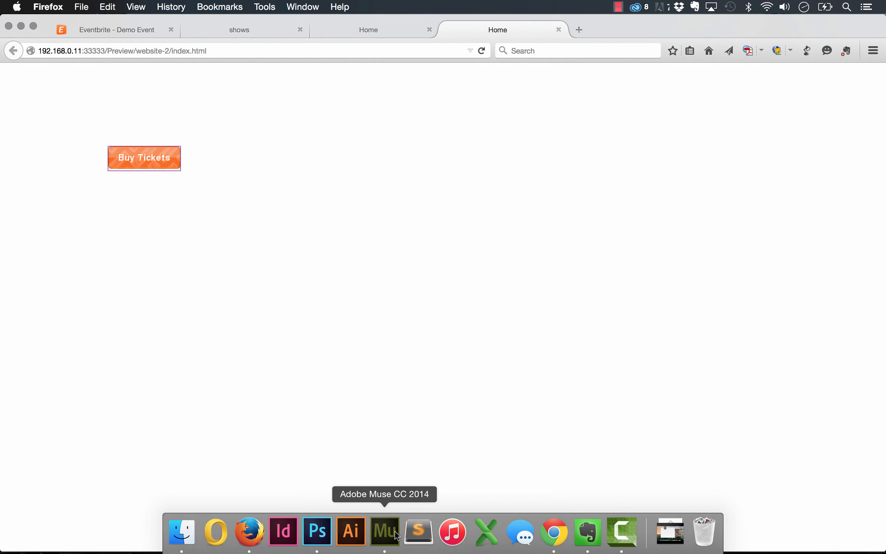
Switch back to Adobe Muse and change the ticketing widget's button type to Custom Button
click(384, 530)
click(212, 193)
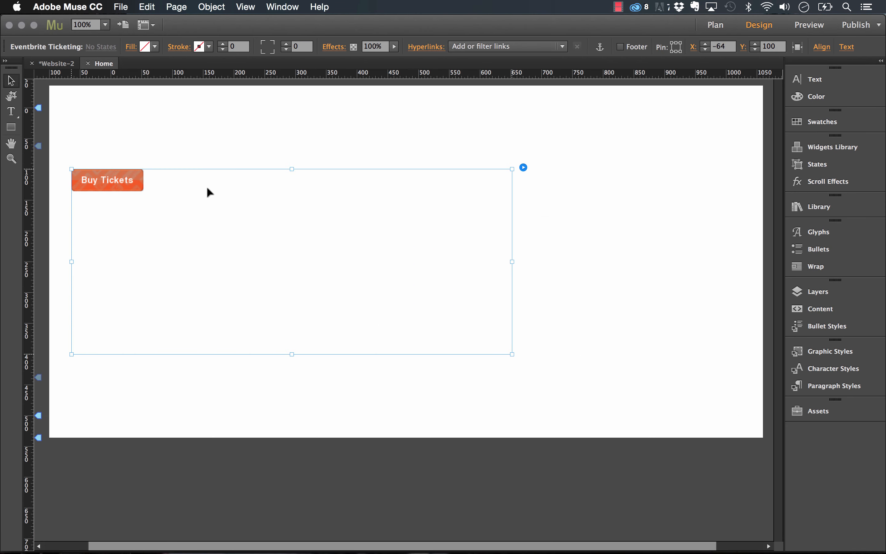
click(524, 167)
click(688, 266)
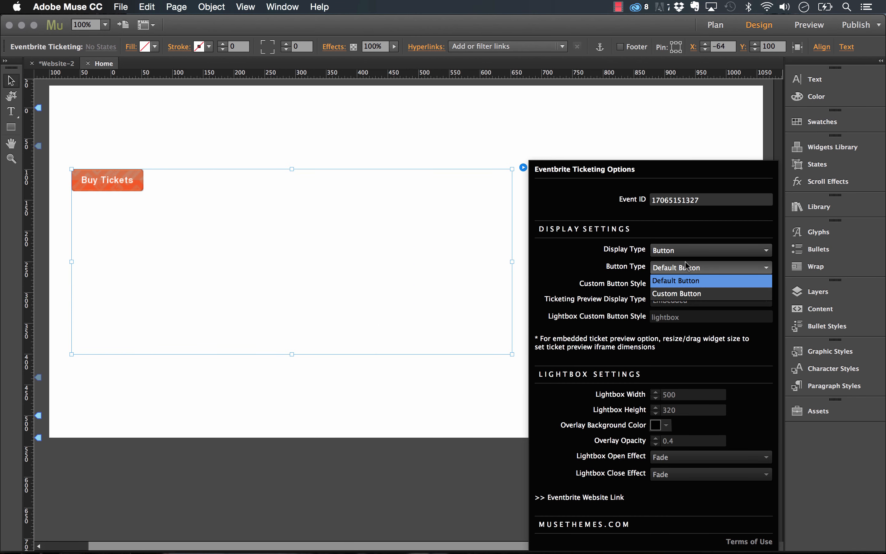
click(679, 295)
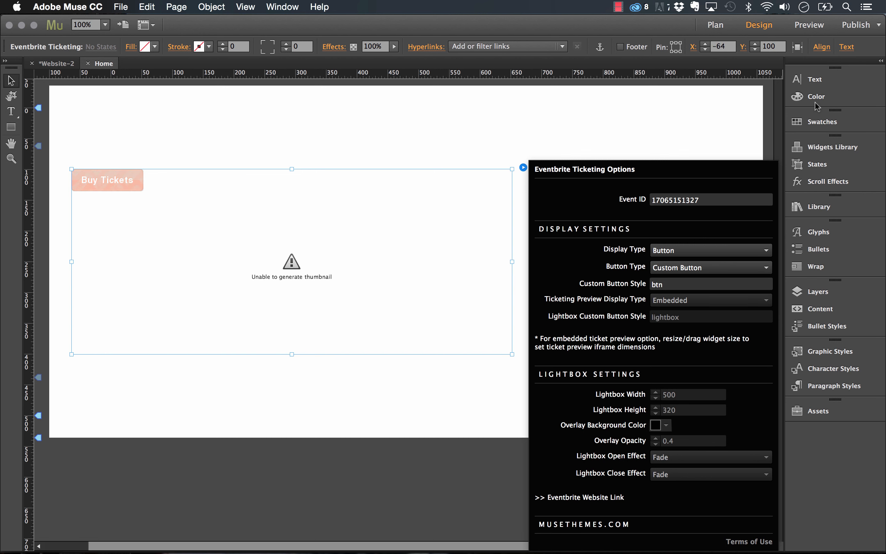
Place a State Button from the widgets library above the ticketing widget at X 558, Y 27
click(819, 148)
click(691, 251)
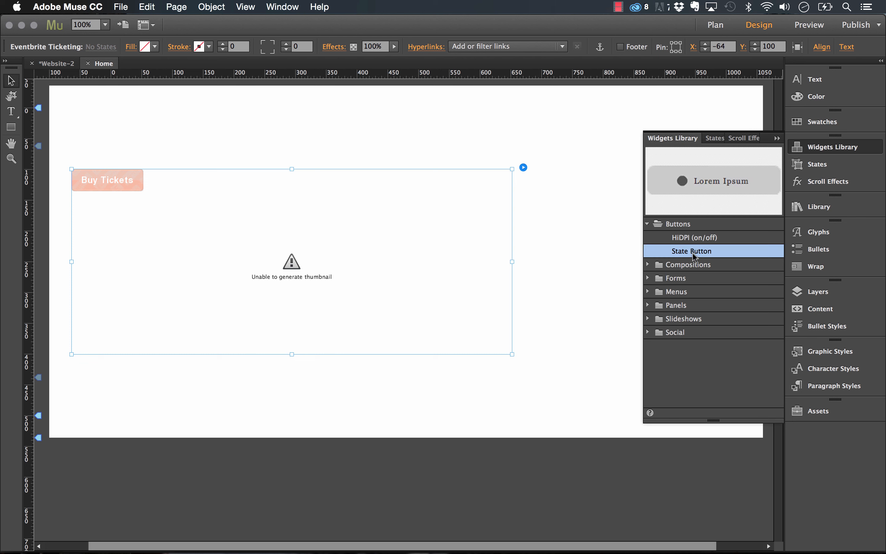
drag(692, 251, 455, 126)
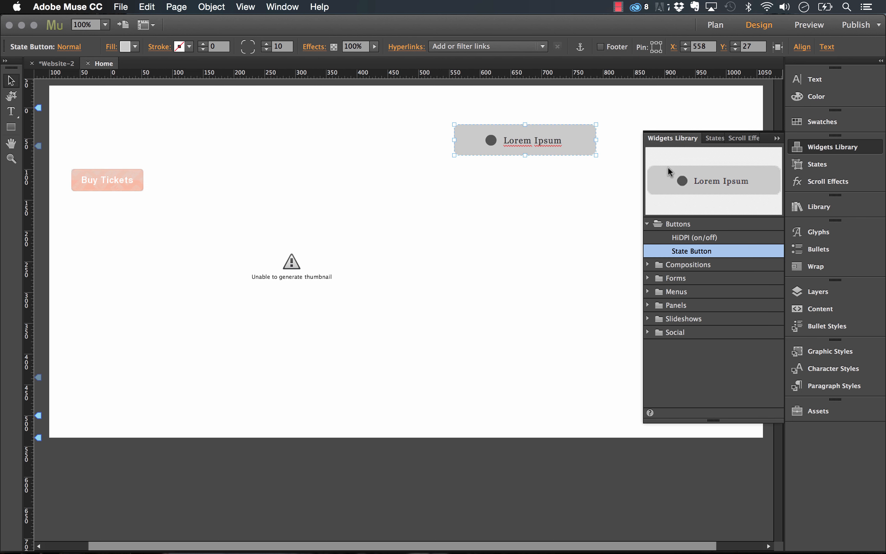
Create a graphic style named "event" from the State Button
click(826, 351)
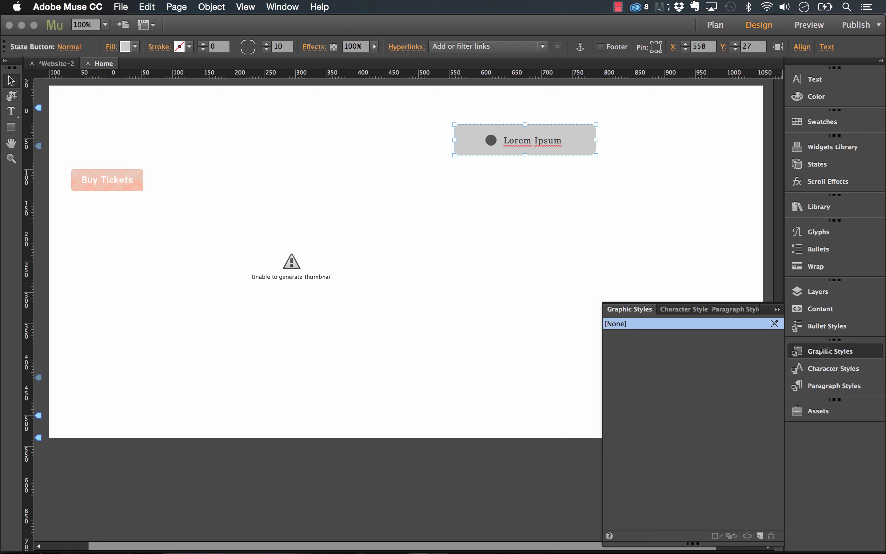
click(760, 536)
double_click(630, 337)
text(event)
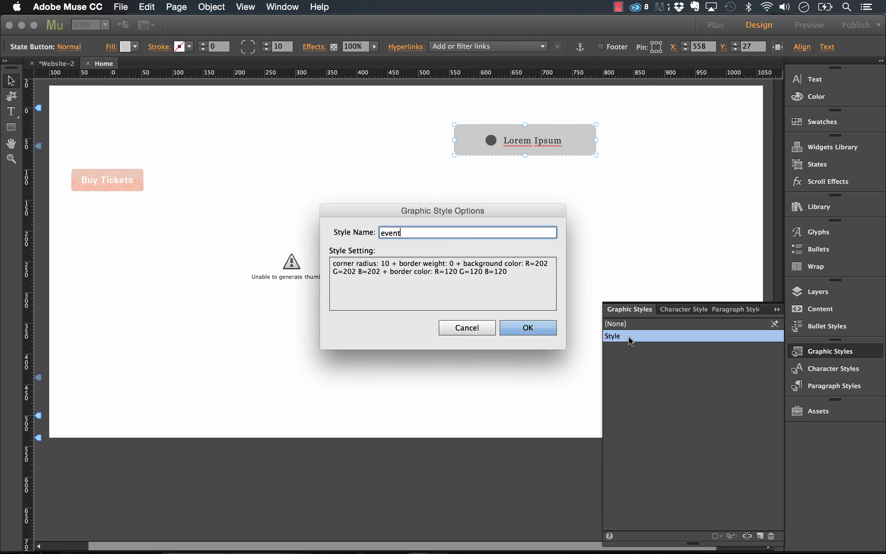
key(Return)
Set the ticketing widget's custom button style to "event"
click(431, 260)
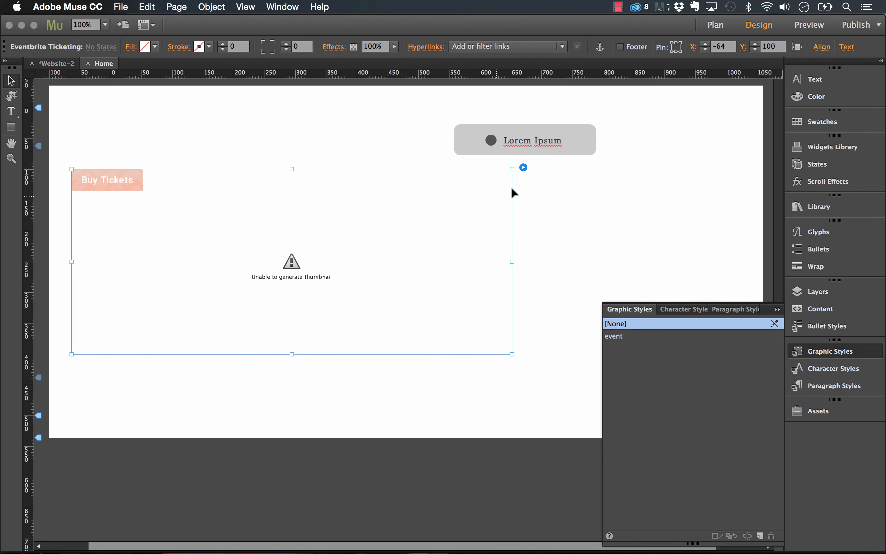
click(524, 167)
click(676, 289)
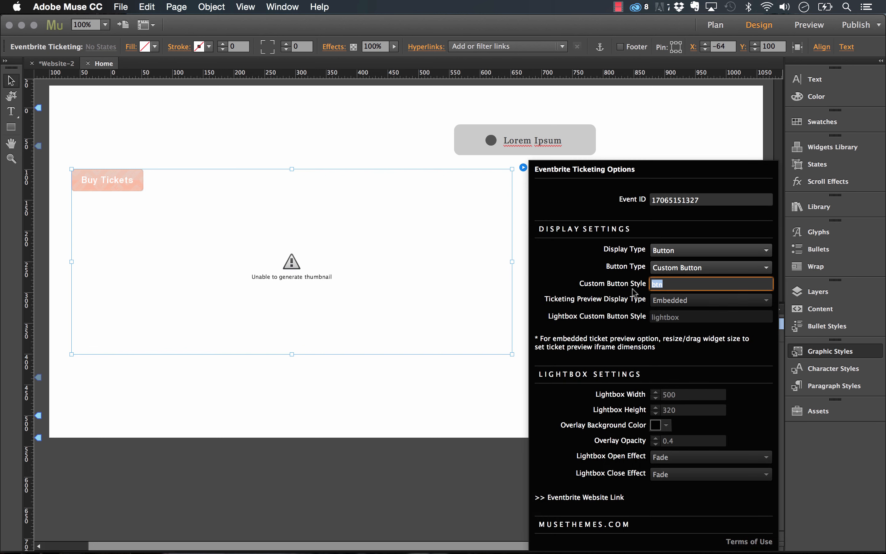
text(event)
key(Return)
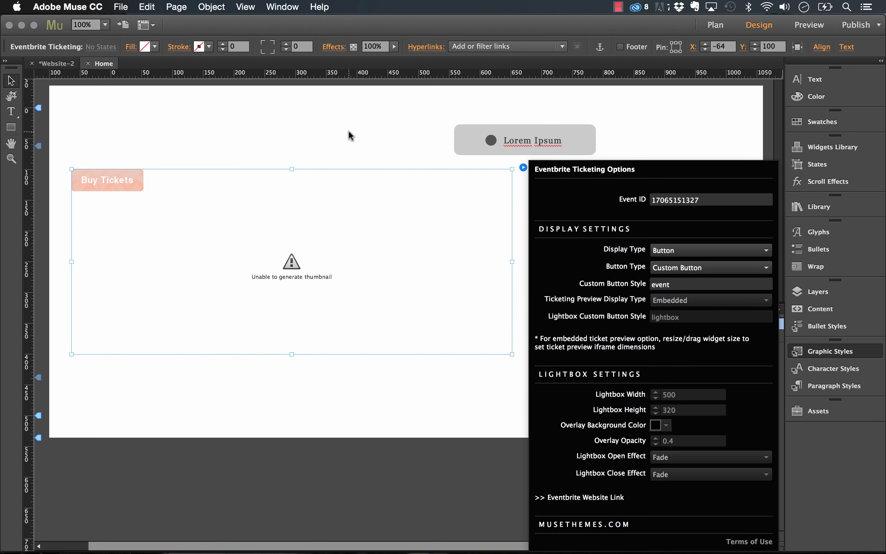
Deselect the ticketing widget and preview the page with the custom button in the browser
click(349, 131)
click(117, 7)
click(187, 200)
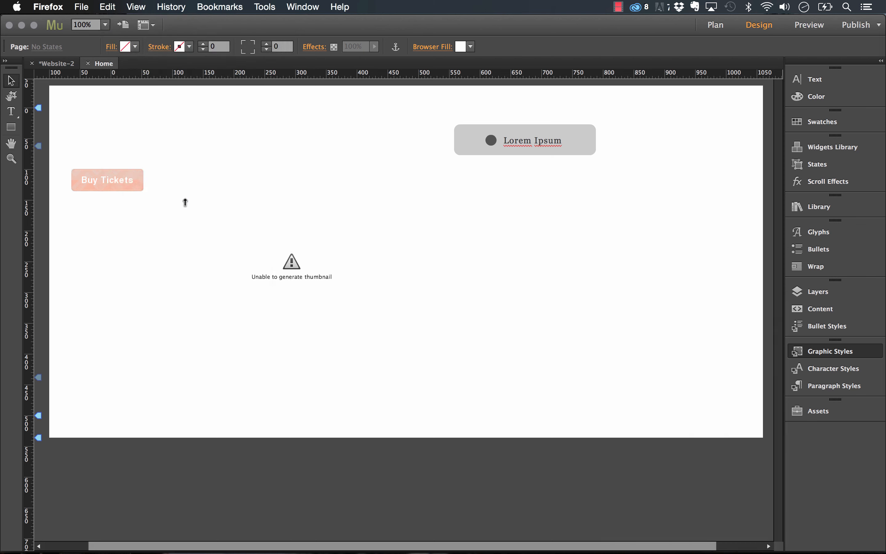
Test the custom button on the previewed page and close the event tab it opens
click(545, 117)
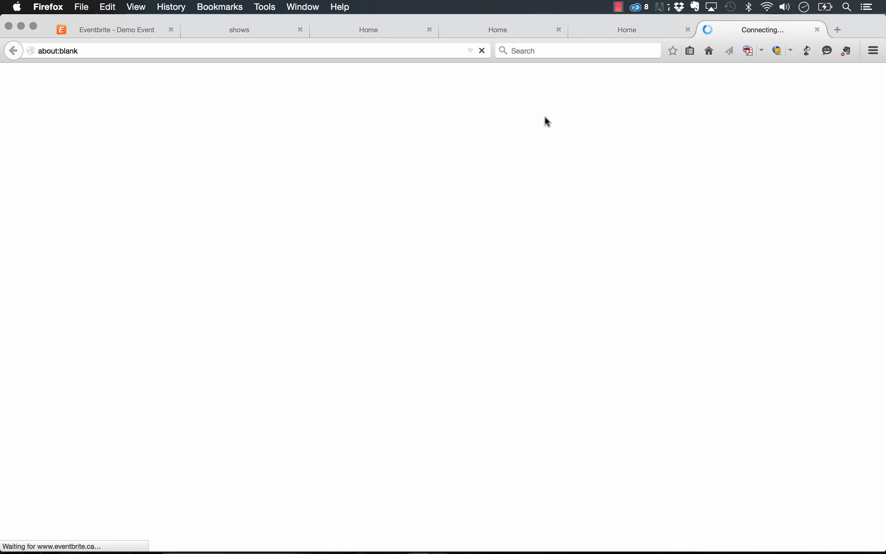
click(817, 29)
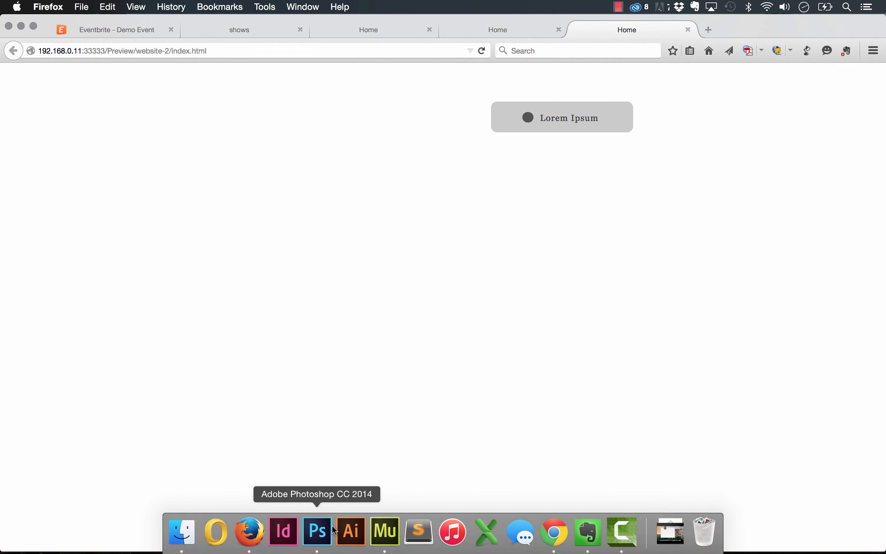
Switch to Adobe Muse and set the ticketing widget's display type to Ticket Preview, shown as a Lightbox
click(381, 538)
click(493, 181)
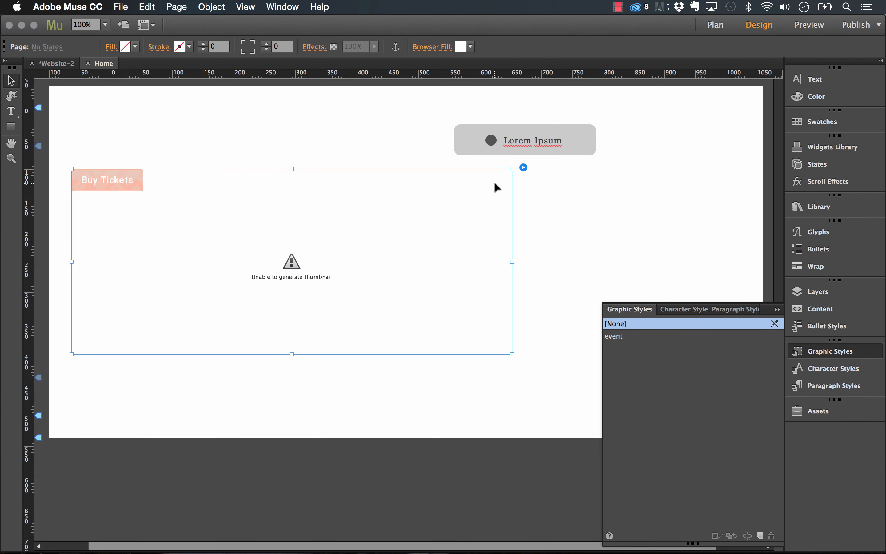
click(524, 168)
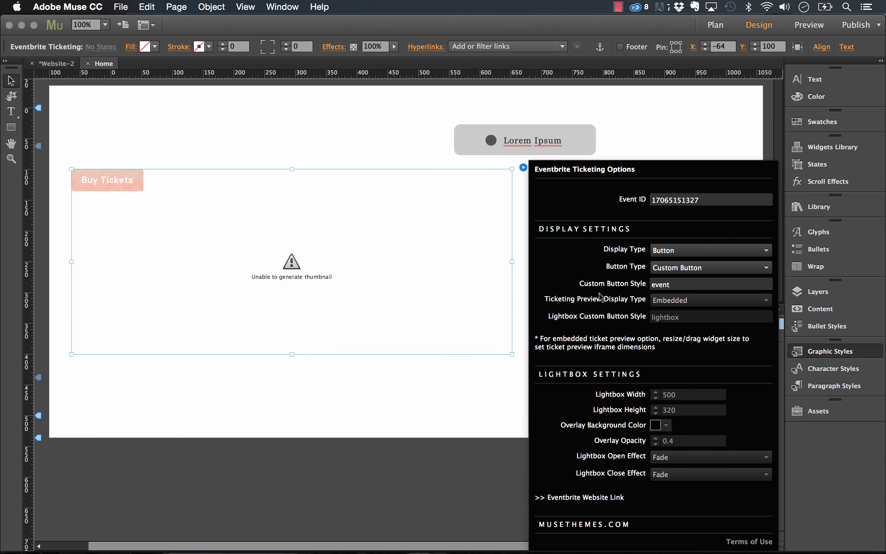
click(661, 256)
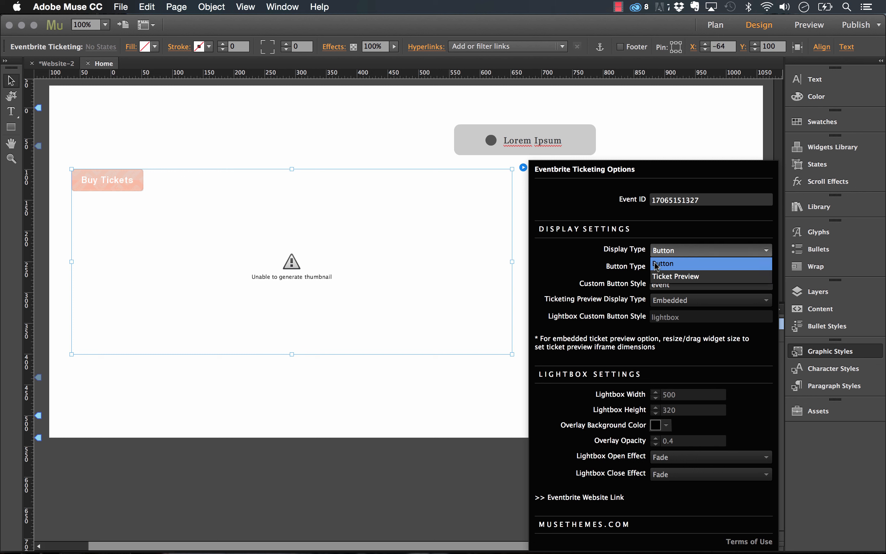
click(672, 277)
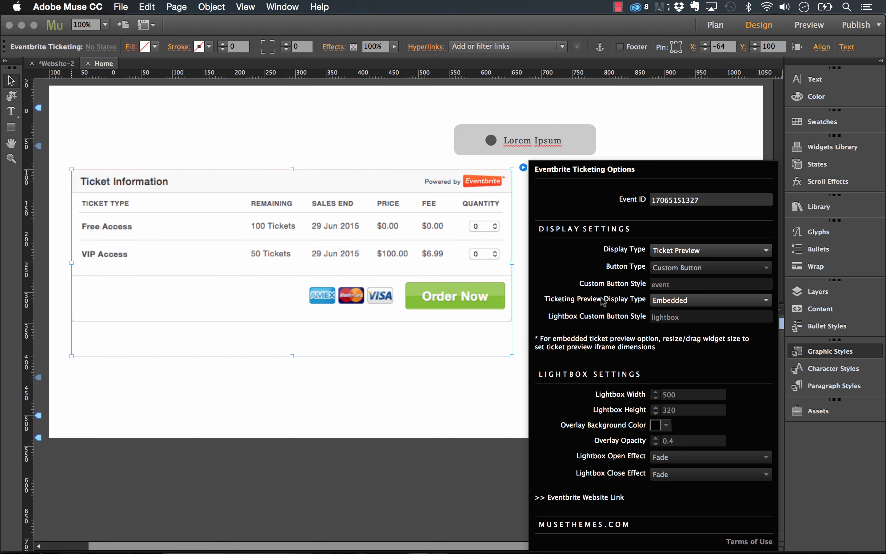
click(667, 302)
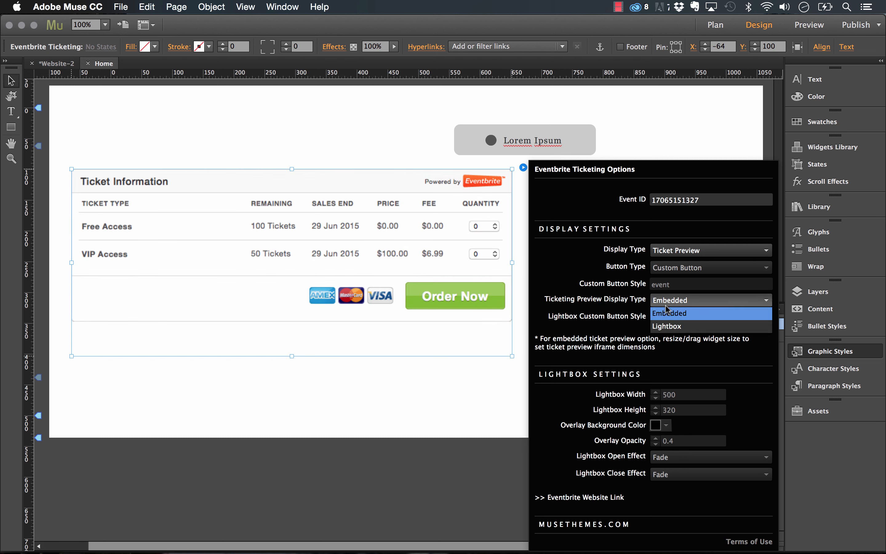
click(671, 325)
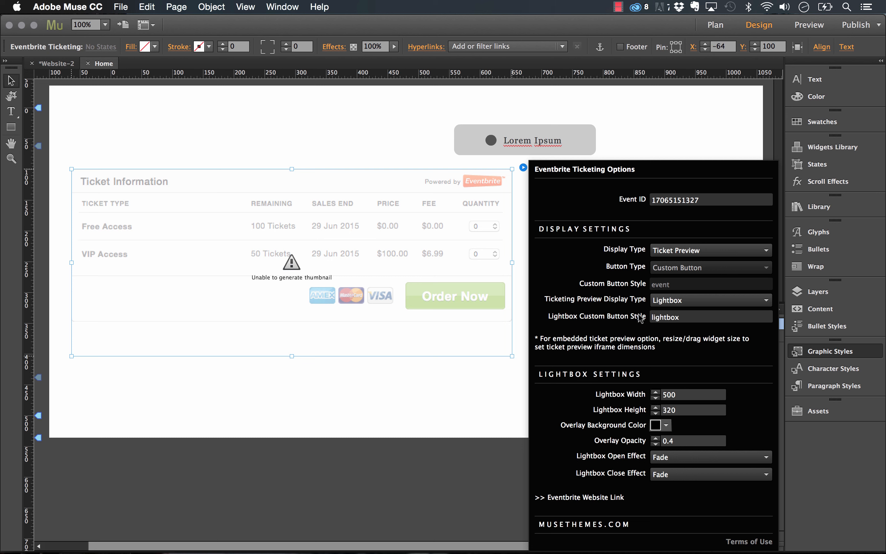
Set the ticketing widget's lightbox custom button style to "event"
double_click(686, 317)
text(e)
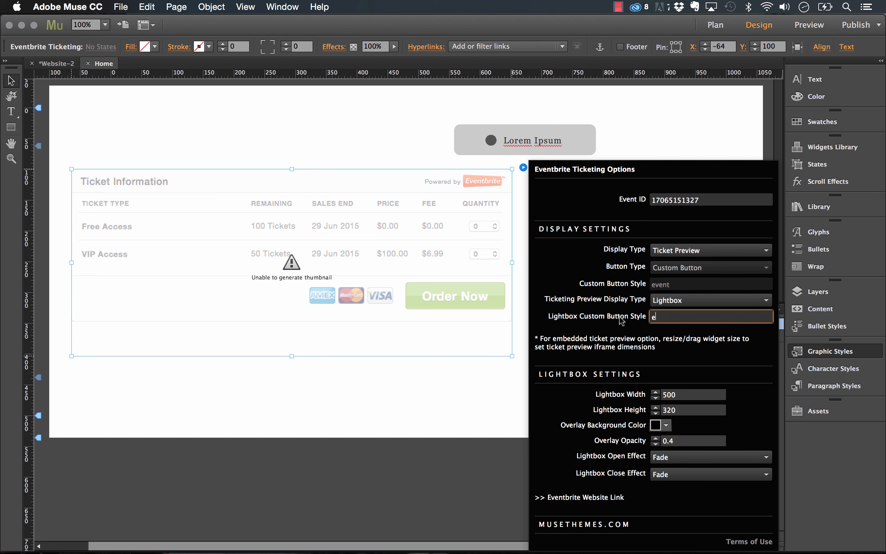
text(vent)
key(Return)
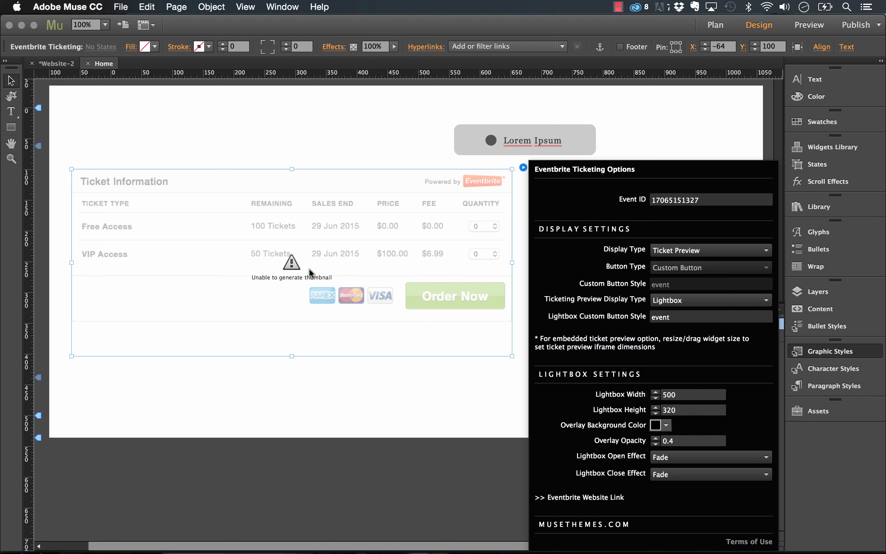
Preview the page in the browser, open the ticket lightbox from the State Button and close the lightbox
click(266, 125)
click(131, 10)
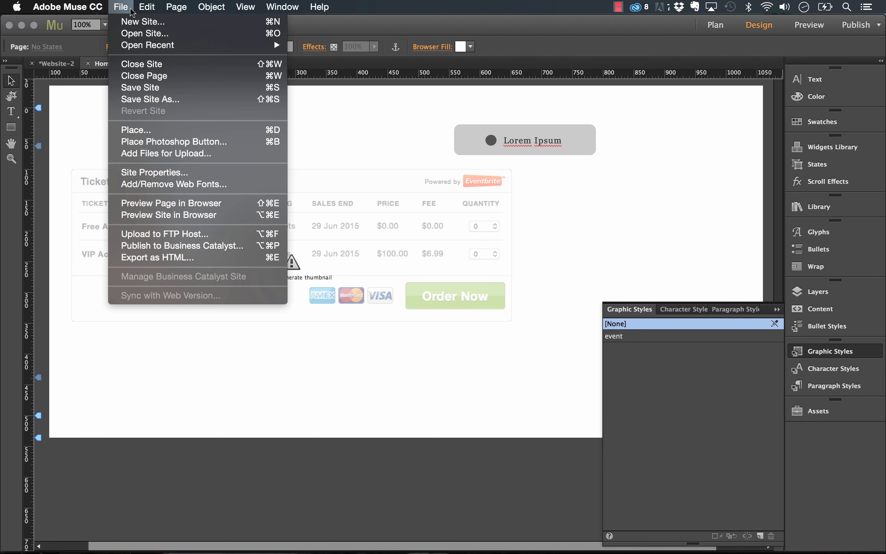
click(143, 203)
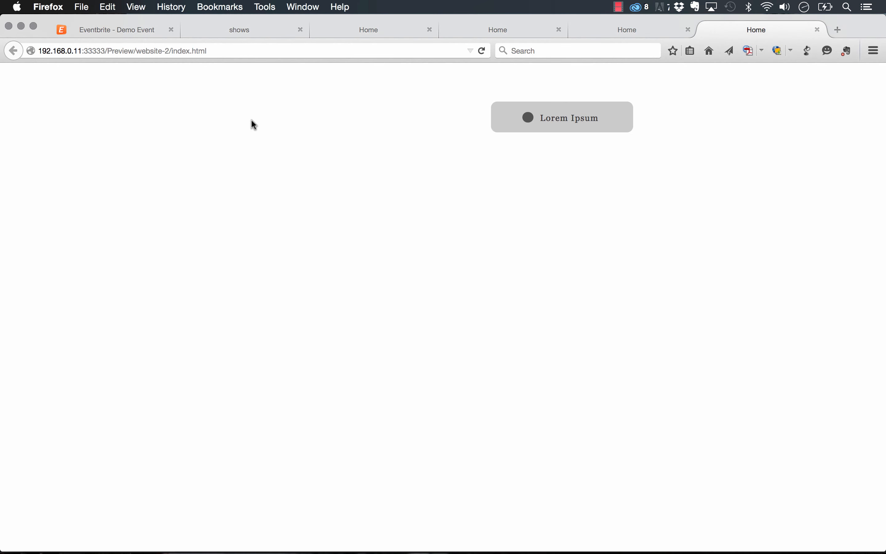
click(559, 114)
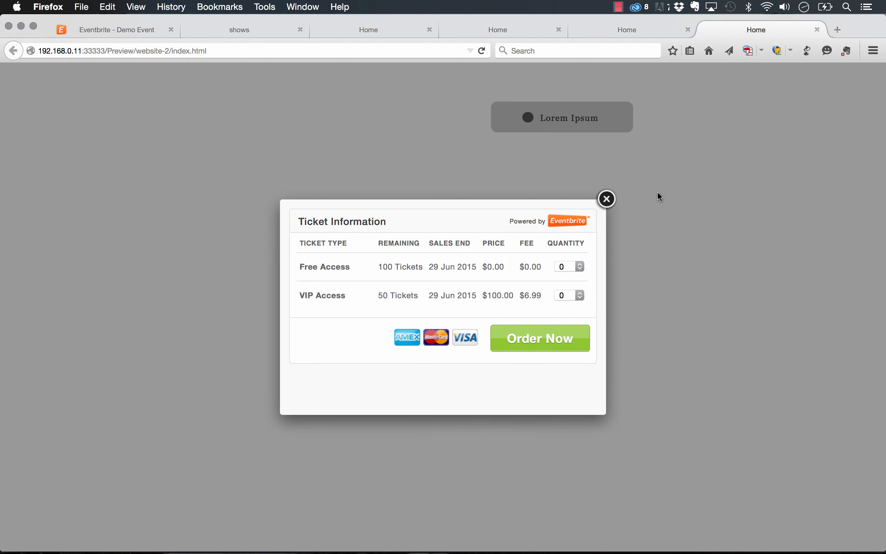
click(607, 198)
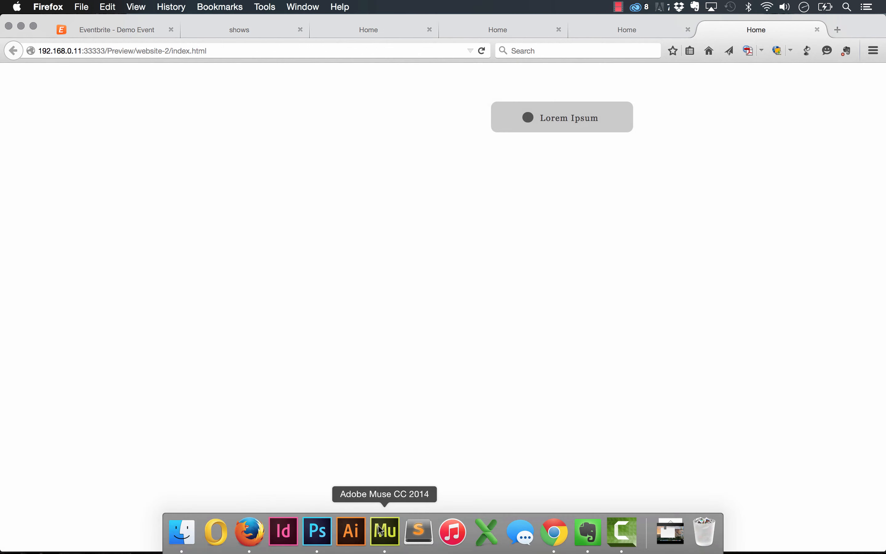
Return to Adobe Muse and set the ticketing widget's lightbox width to 600 and height to 400
click(385, 531)
click(500, 219)
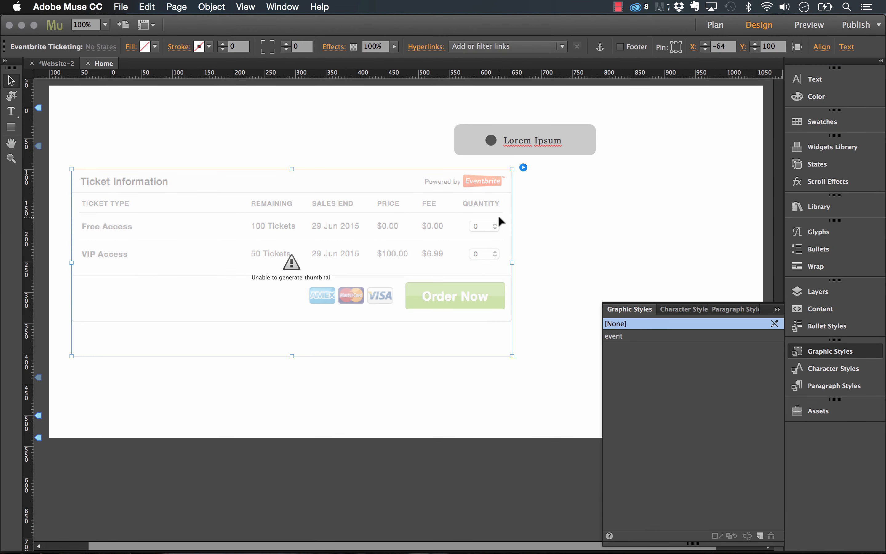
click(523, 169)
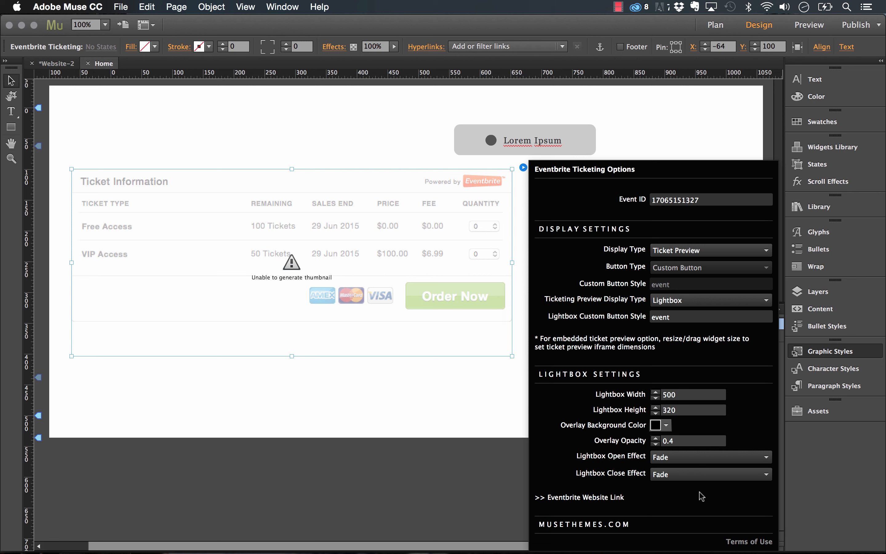
click(691, 394)
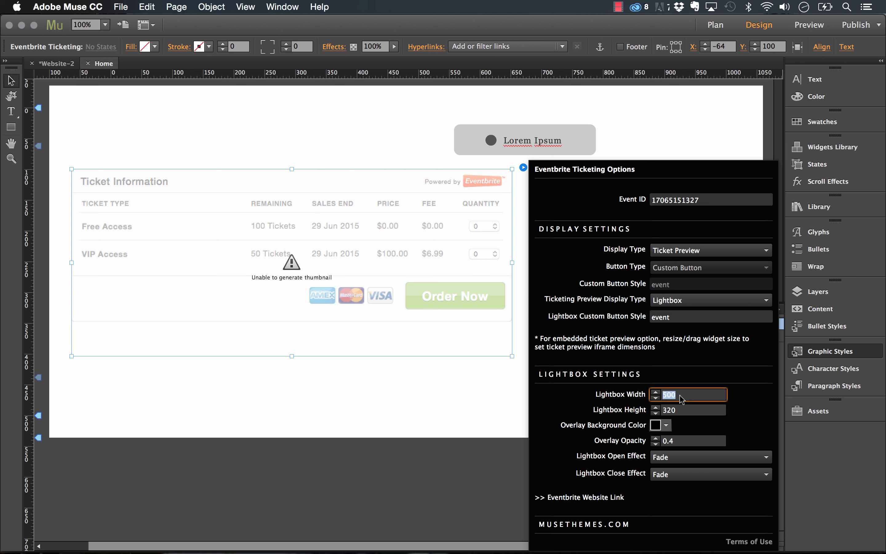
text(600)
key(Tab)
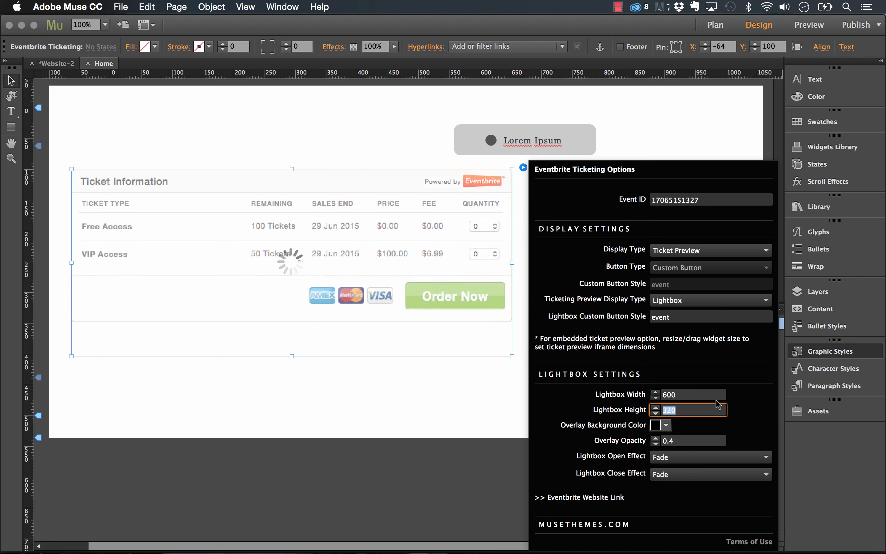
text(400)
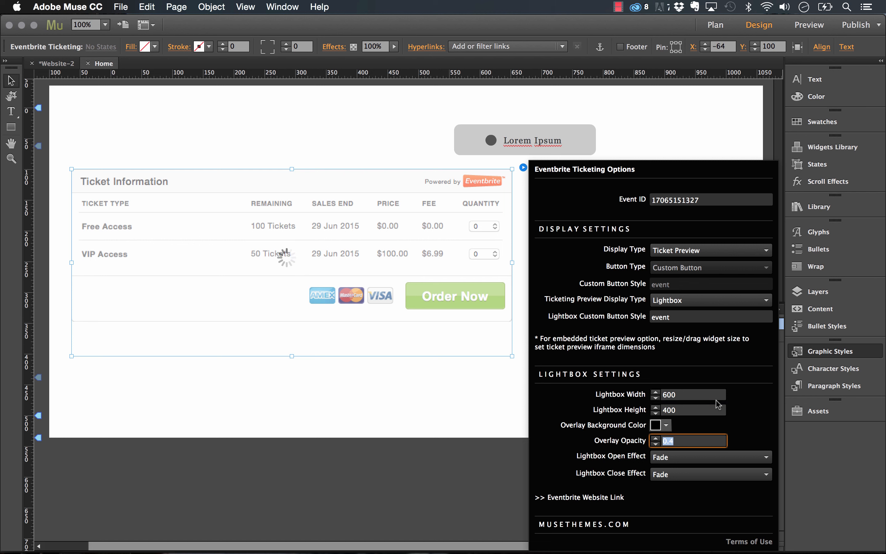
Set the lightbox overlay opacity to 0.8 and choose Fade as the open effect
click(678, 442)
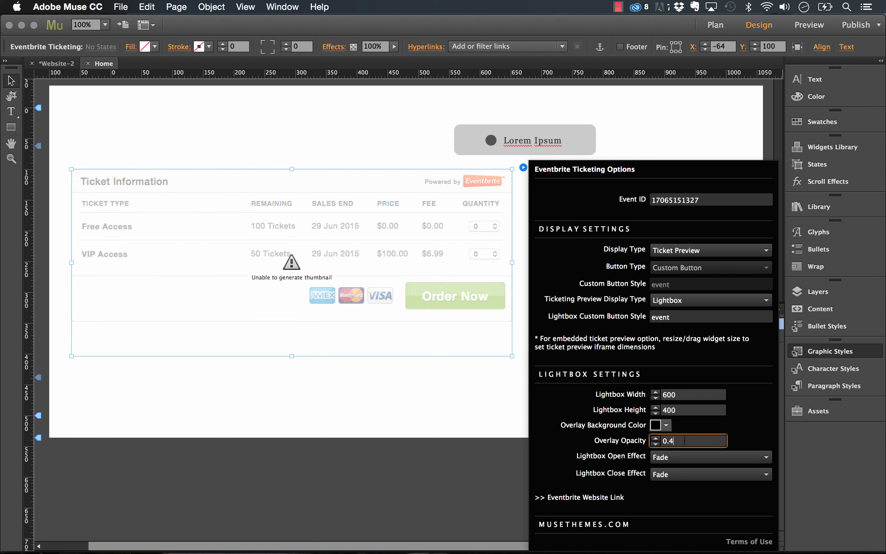
drag(685, 441, 634, 440)
key(XF86AudioMute)
text(0.)
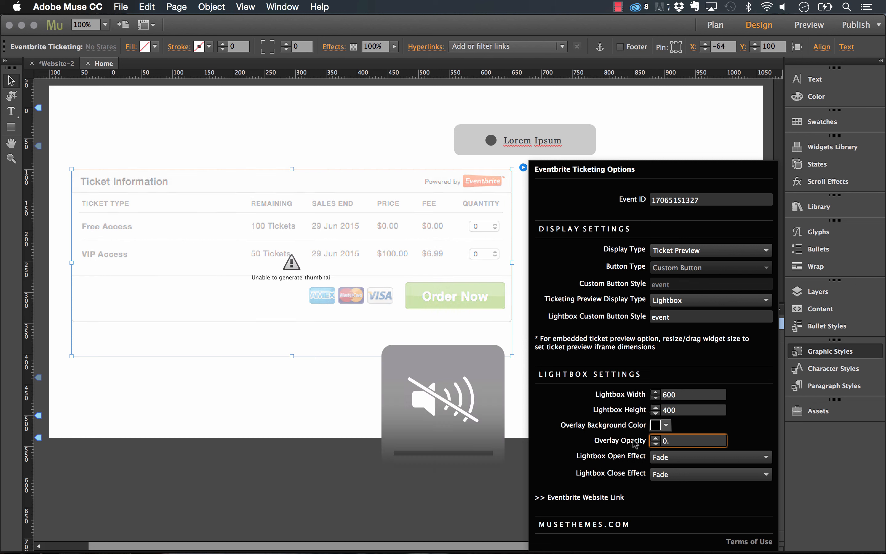
text(8)
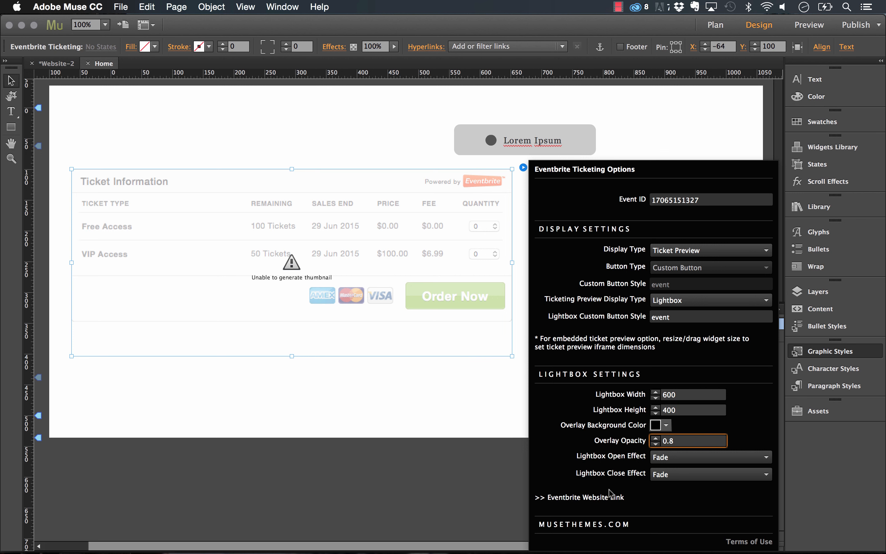
click(678, 458)
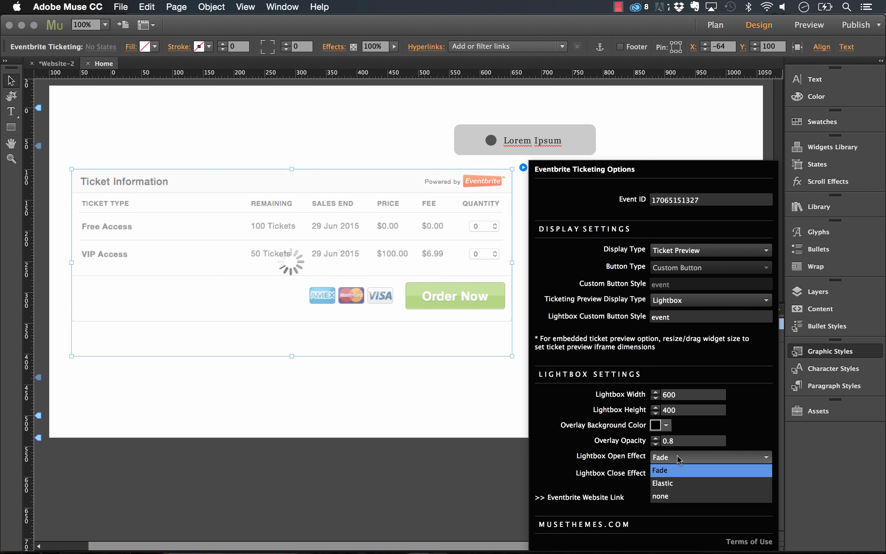
click(668, 476)
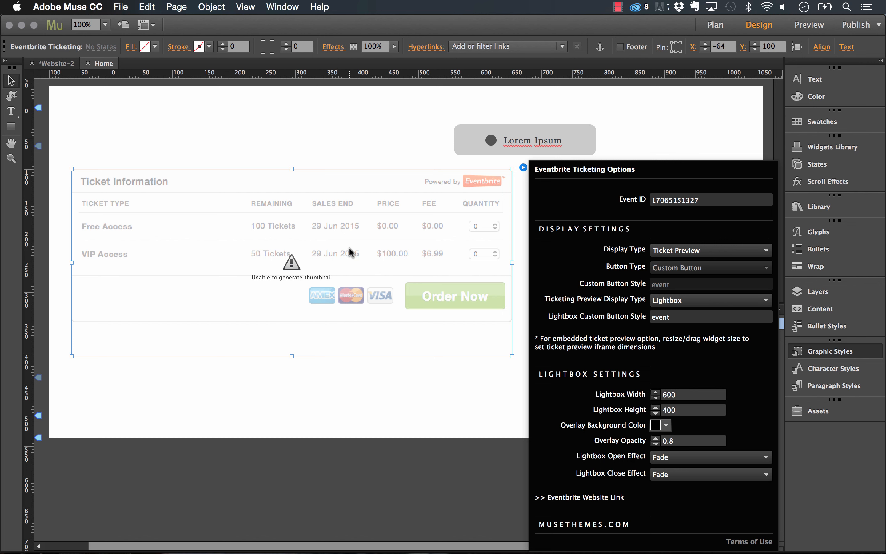
Move the State Button above the ticketing widget to about X 422, Y 24
click(352, 251)
click(306, 131)
click(497, 140)
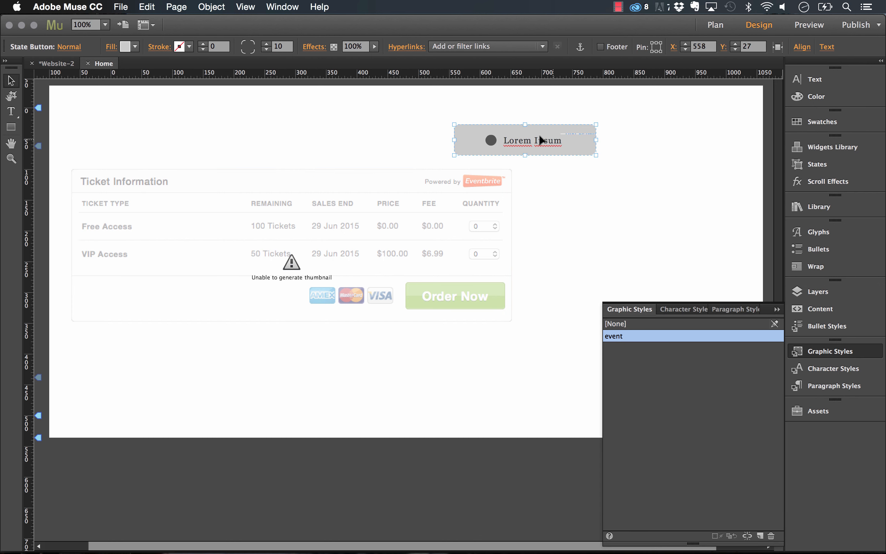
drag(552, 139, 470, 138)
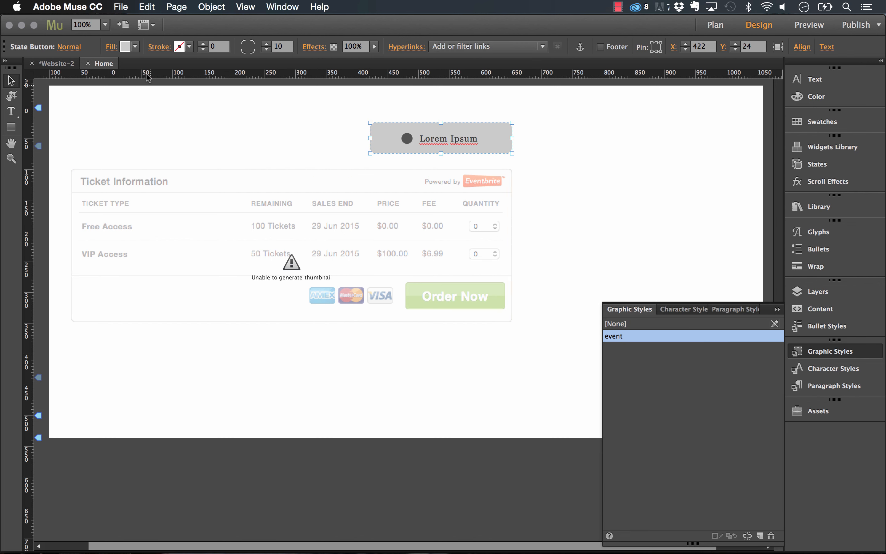
Preview the page in the browser, open and close the resized ticket lightbox, and close the preview tab
click(121, 6)
click(175, 204)
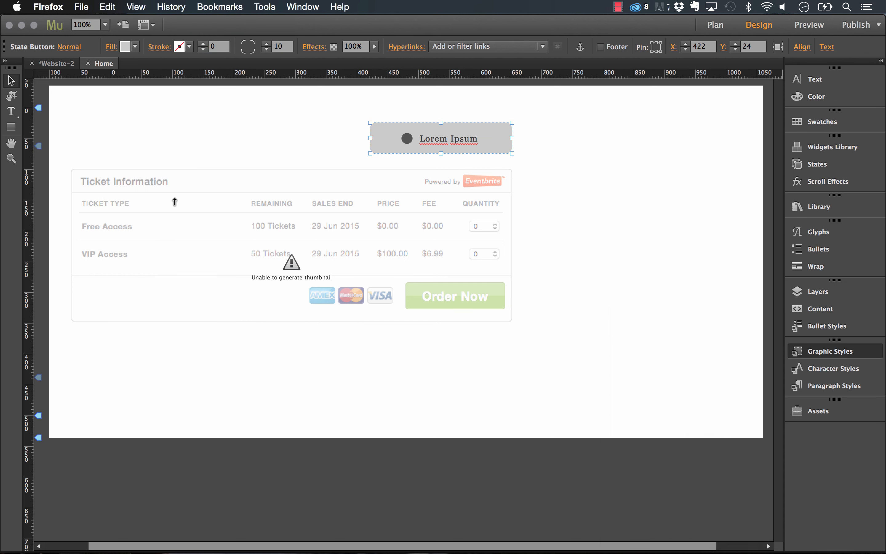
click(473, 110)
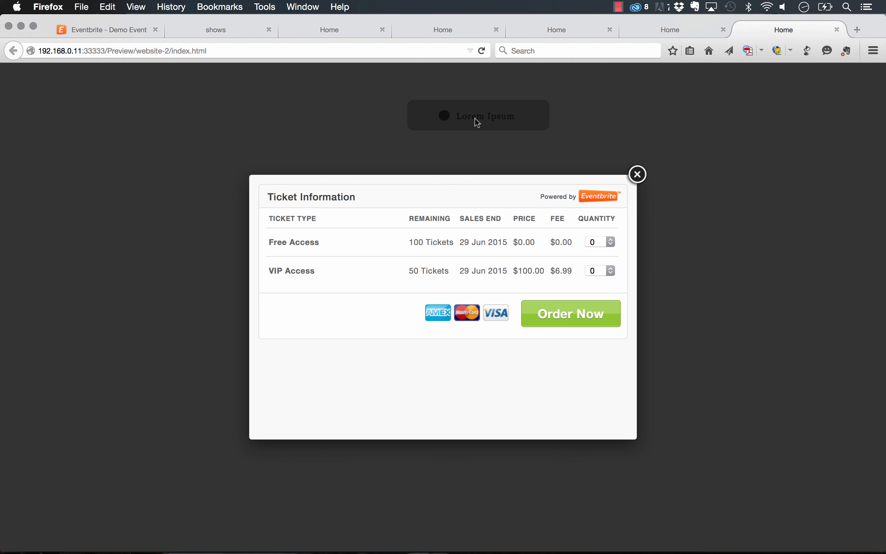
click(641, 177)
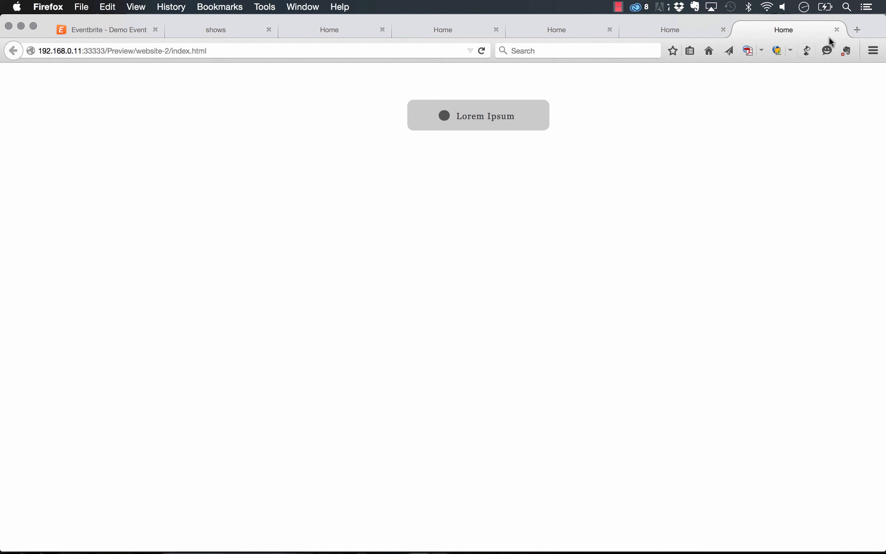
click(838, 30)
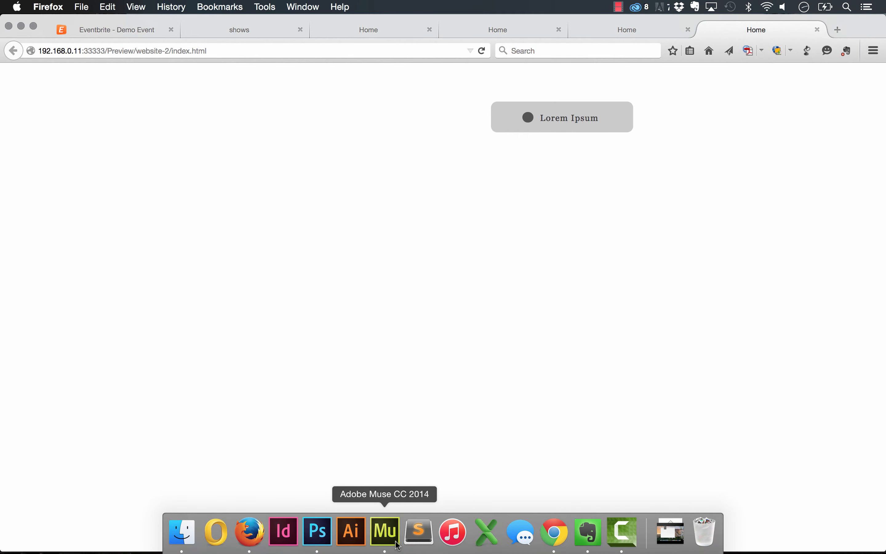
Return to Adobe Muse, deselect the ticketing widget, and switch to the Eventbrite Demo Event page in Firefox
click(398, 546)
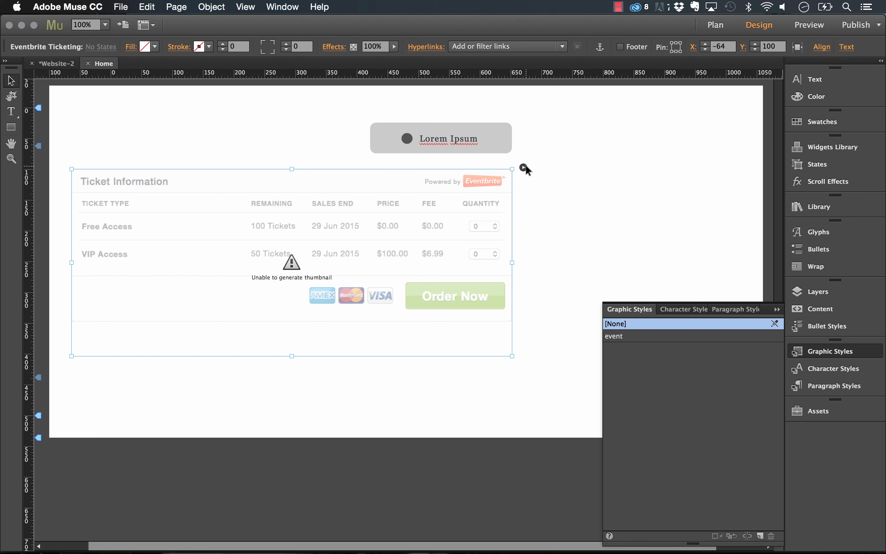
click(557, 159)
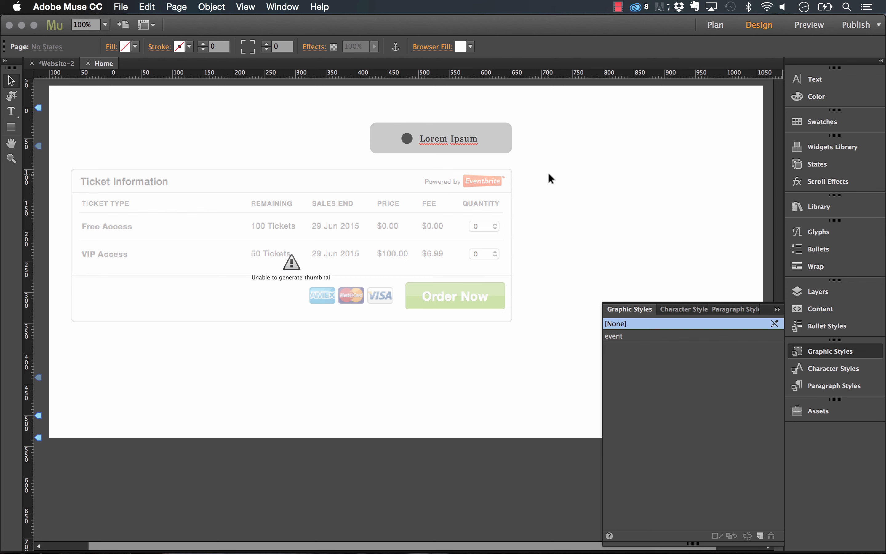
click(247, 530)
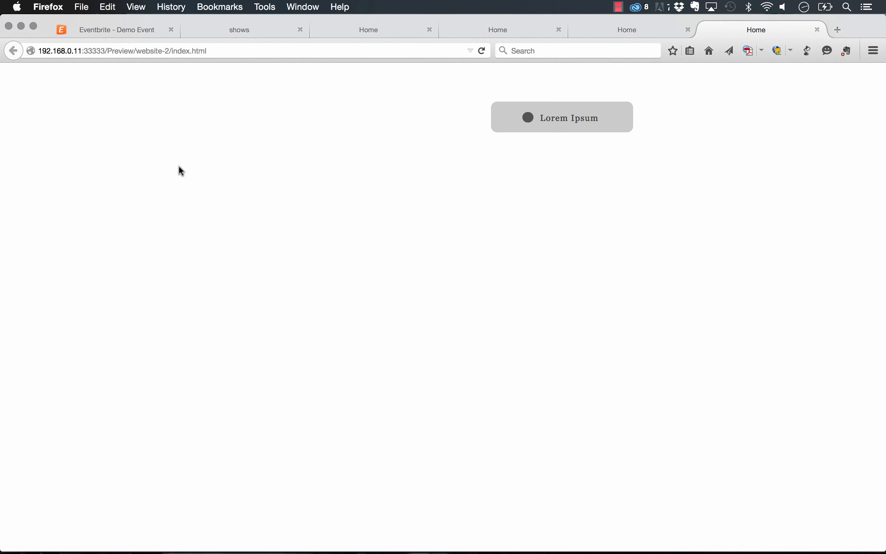
click(138, 37)
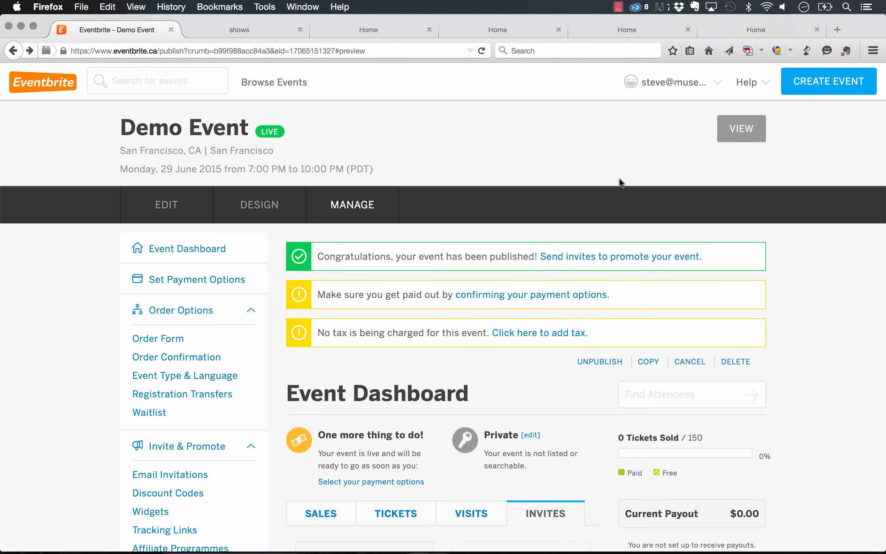